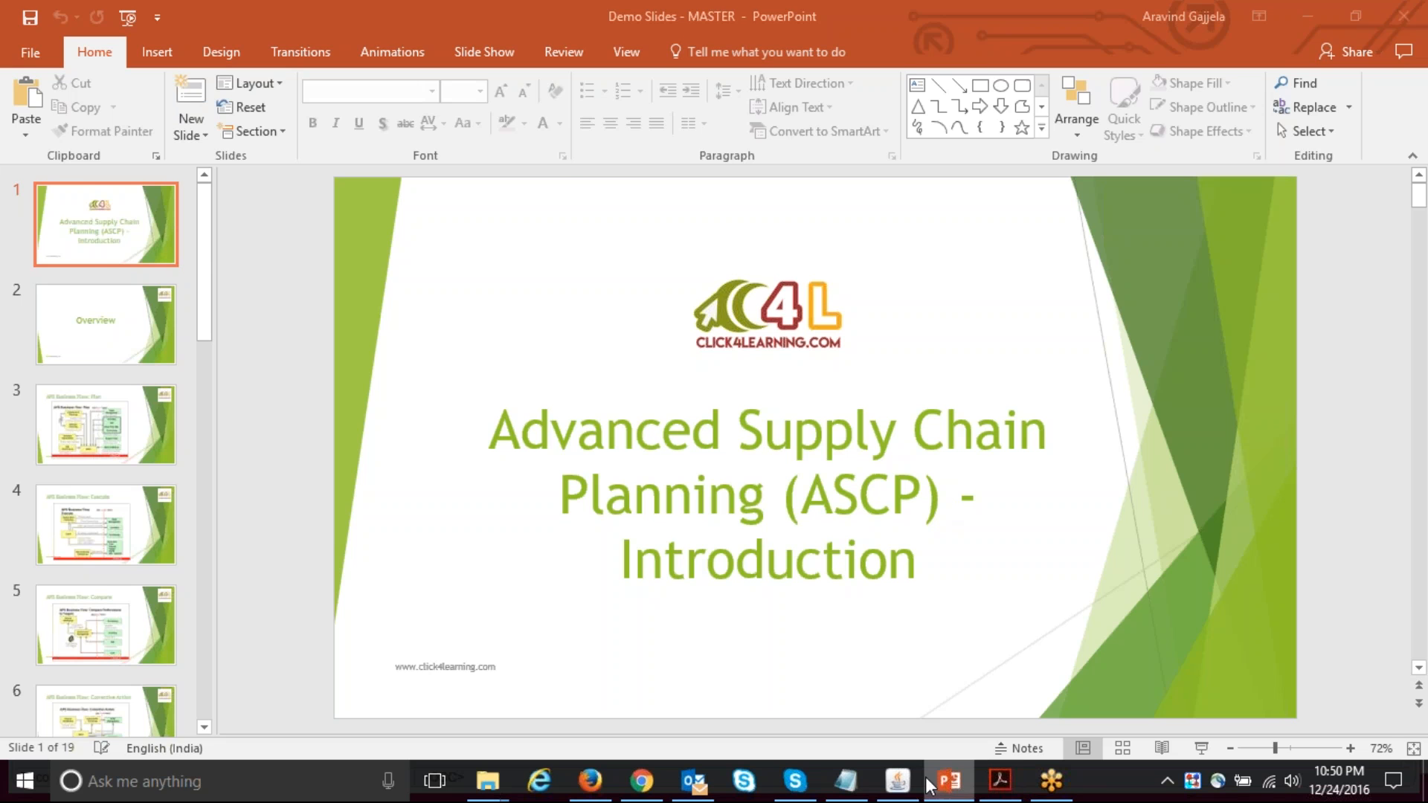
Show Help > About Oracle Applications and highlight the installed release number 12.2.5.
click(899, 781)
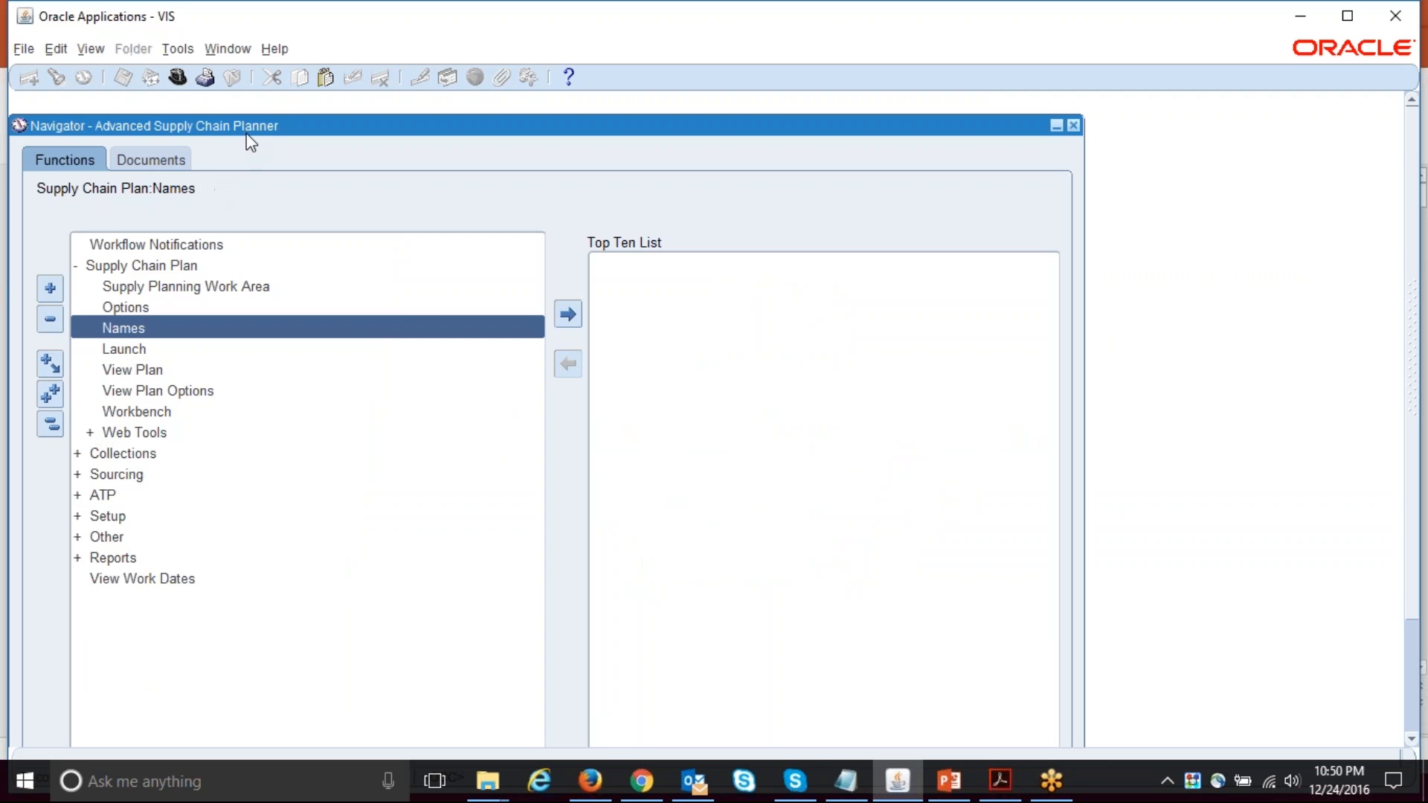
click(272, 47)
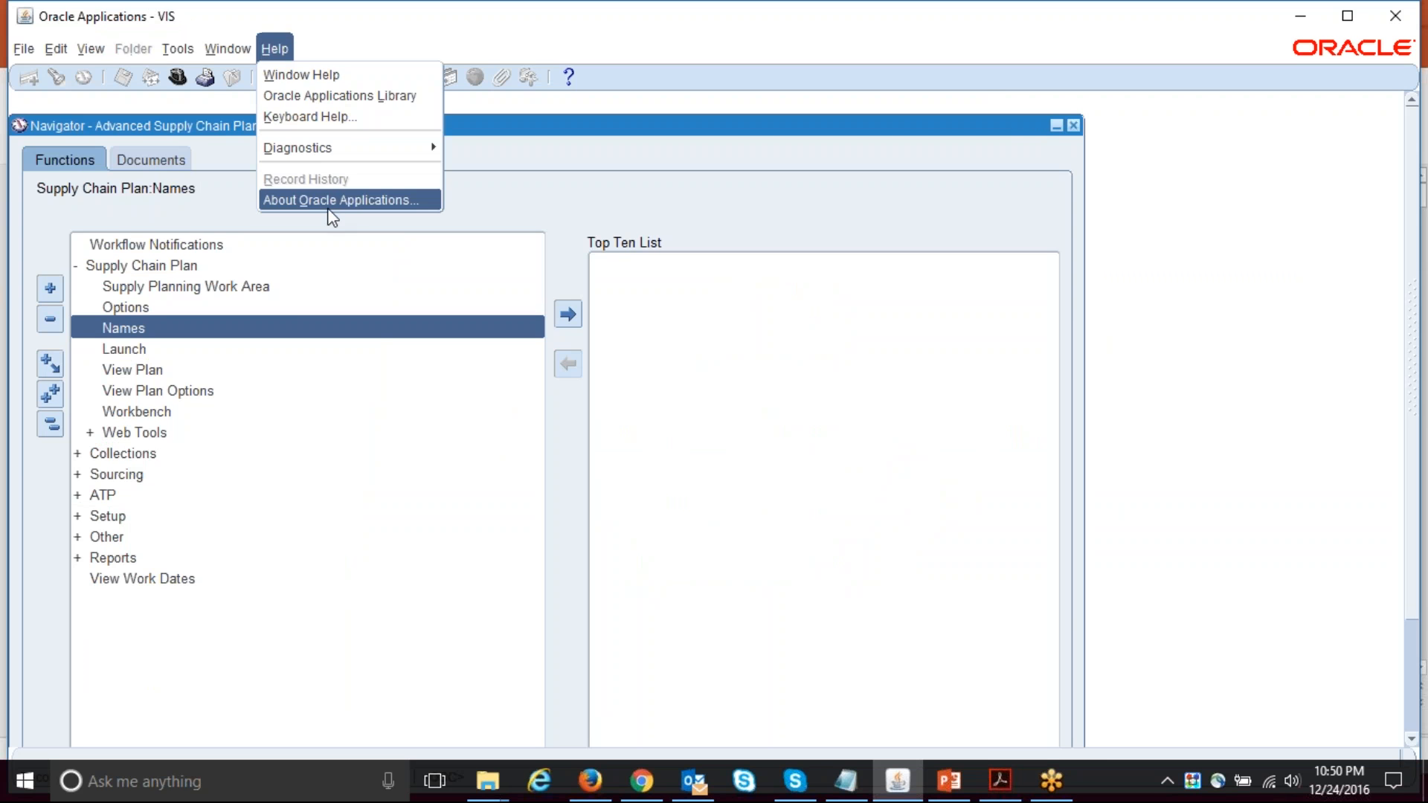
click(334, 200)
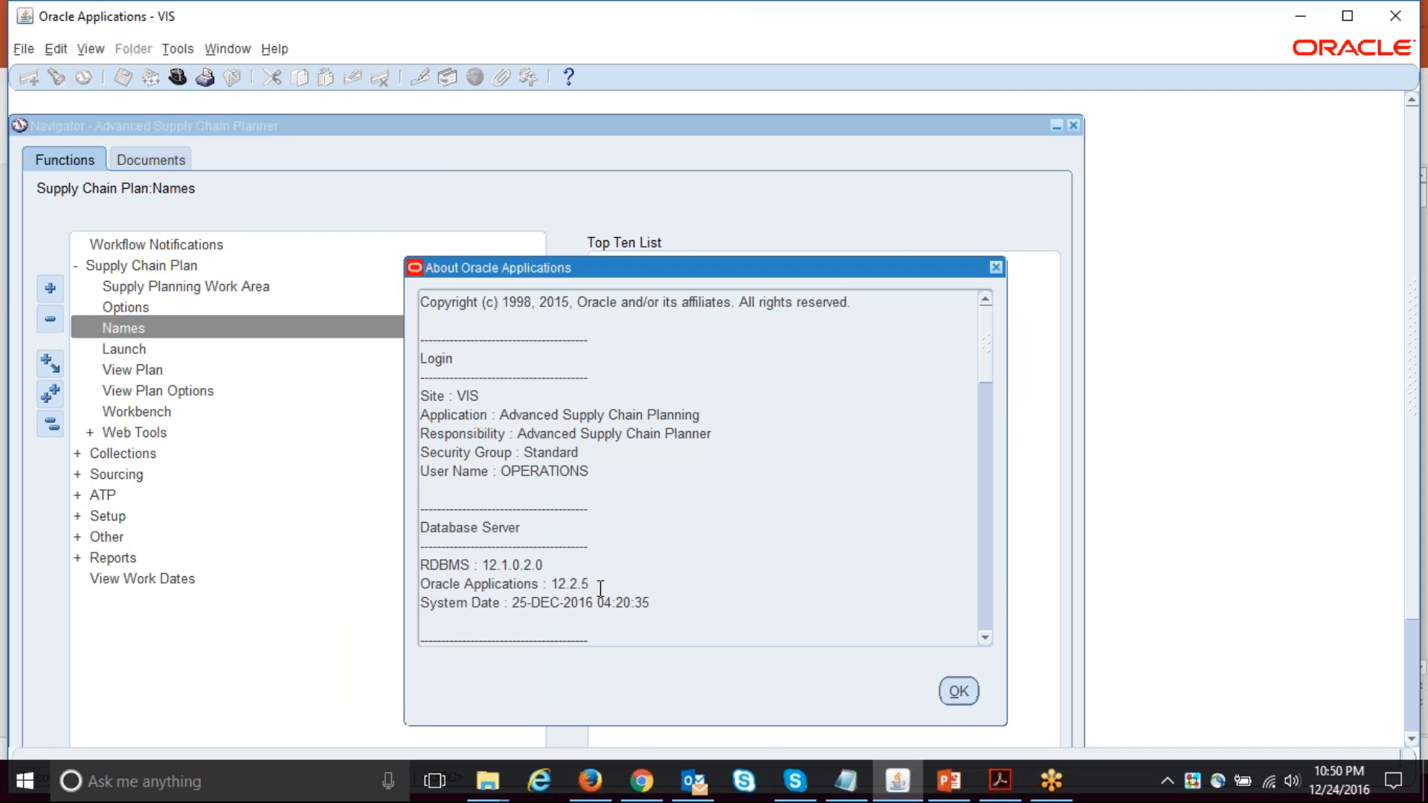
drag(589, 584, 552, 584)
click(956, 694)
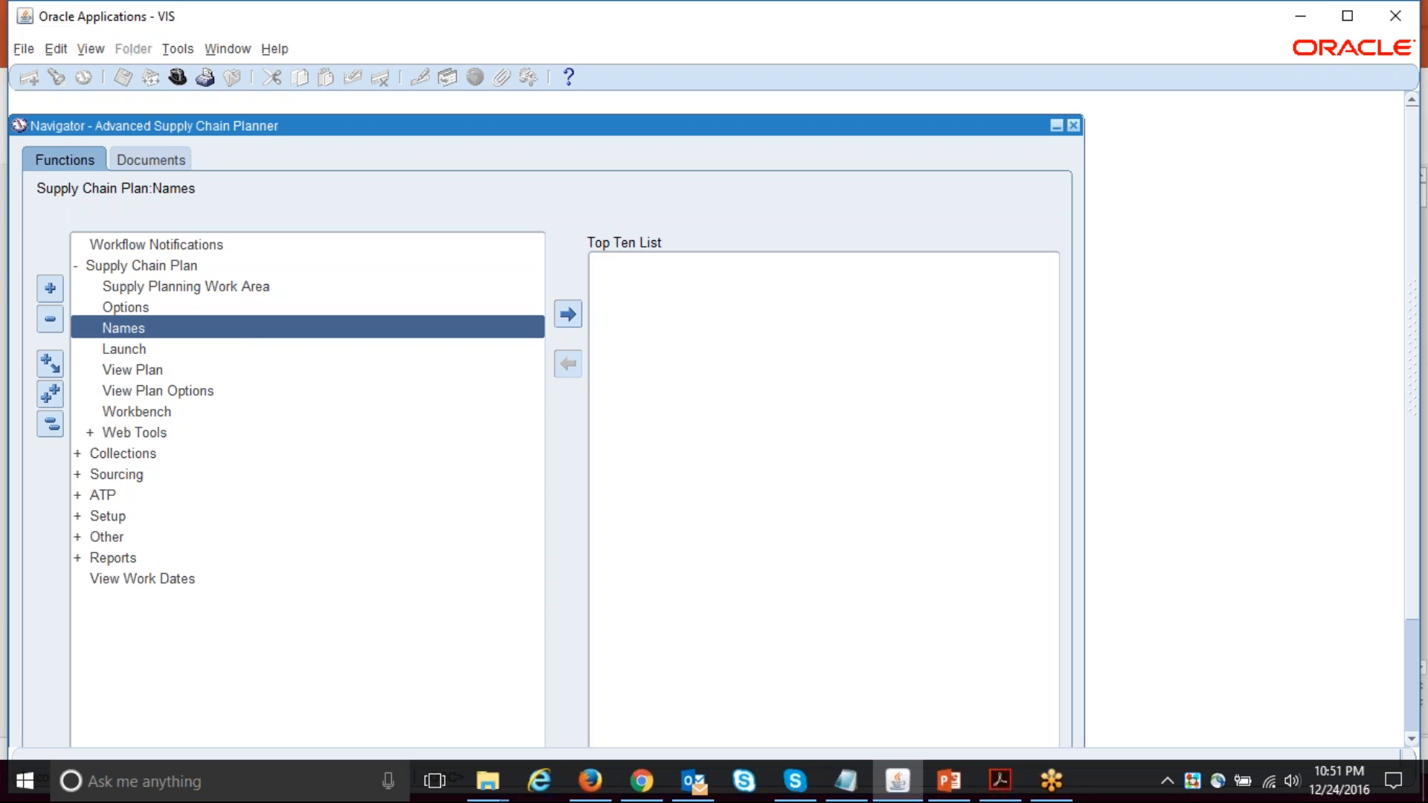
Bring up the Supply Chain Plan Names form and select the Daily Vision Plan description.
double_click(249, 331)
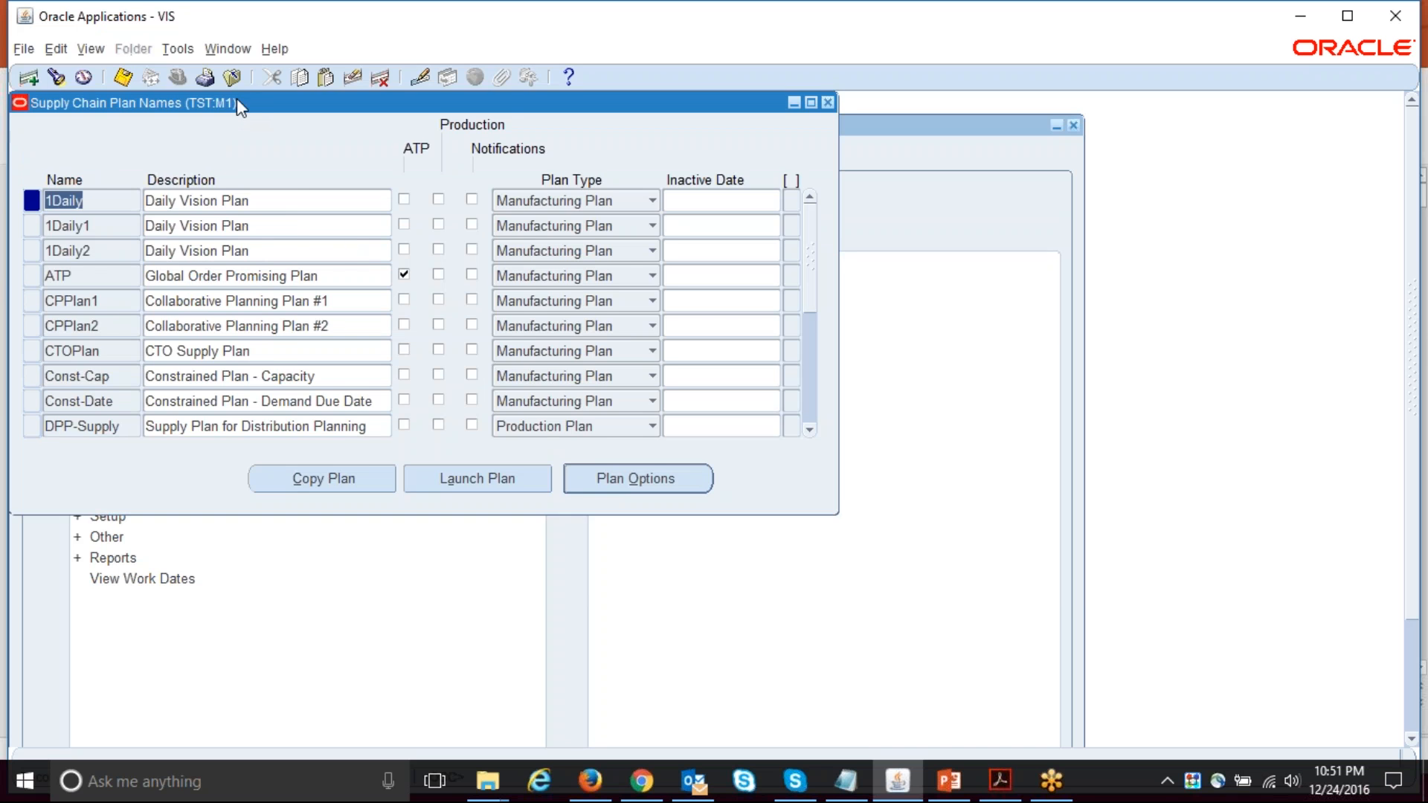
mouse_move(236, 98)
mouse_down()
mouse_move(525, 193)
mouse_move(448, 206)
mouse_up()
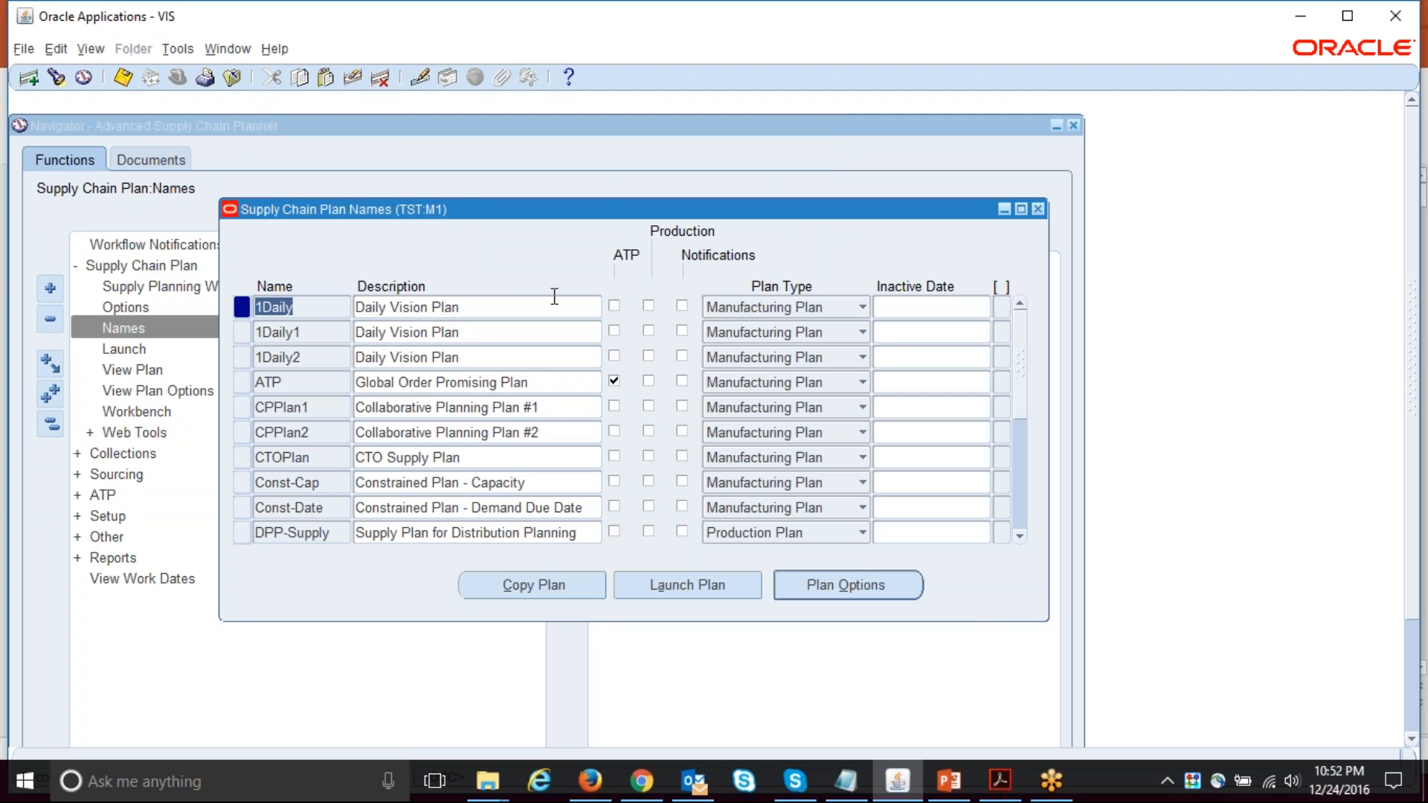
click(489, 309)
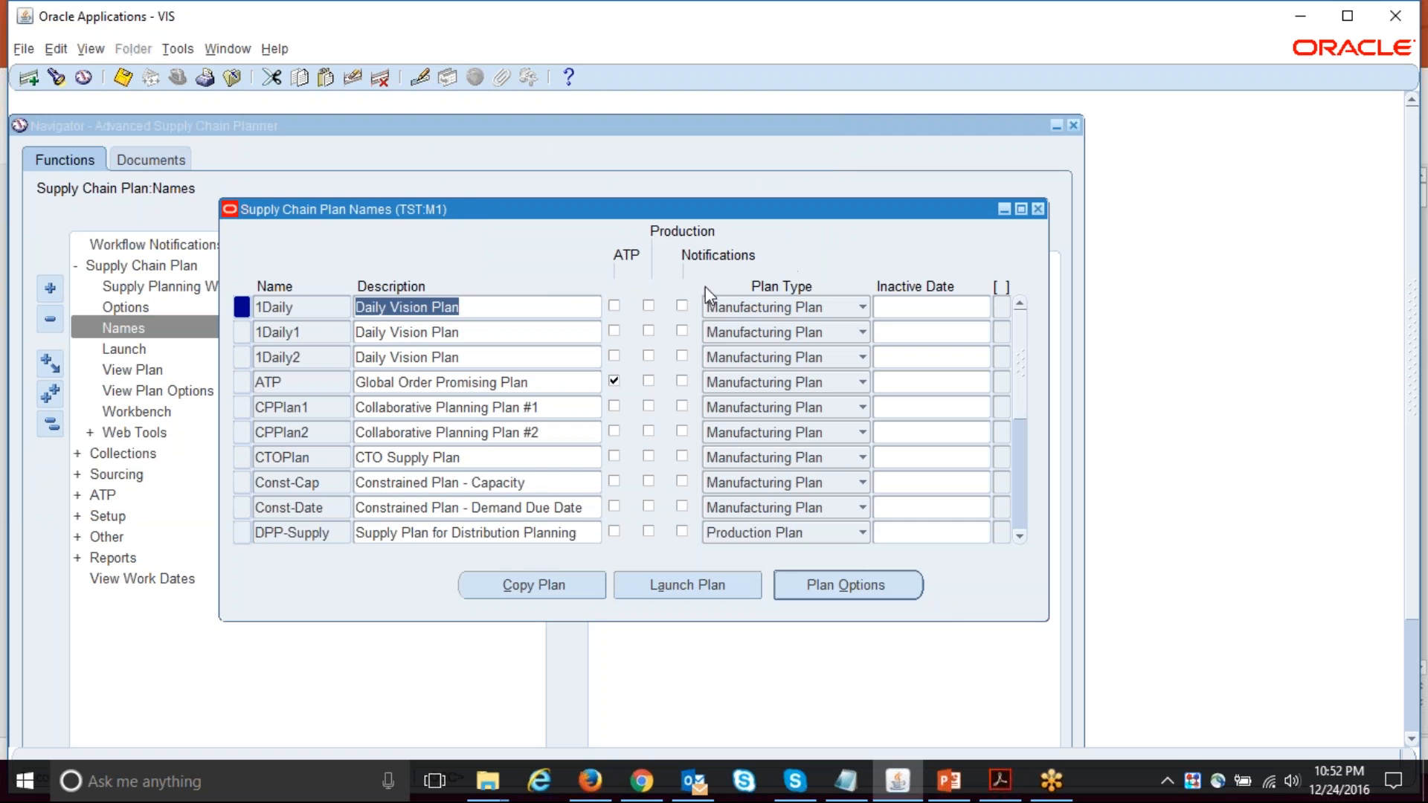
Review the 1Daily plan type choices twice, leave them unchanged, and switch to the ASCP guide PDF.
click(778, 306)
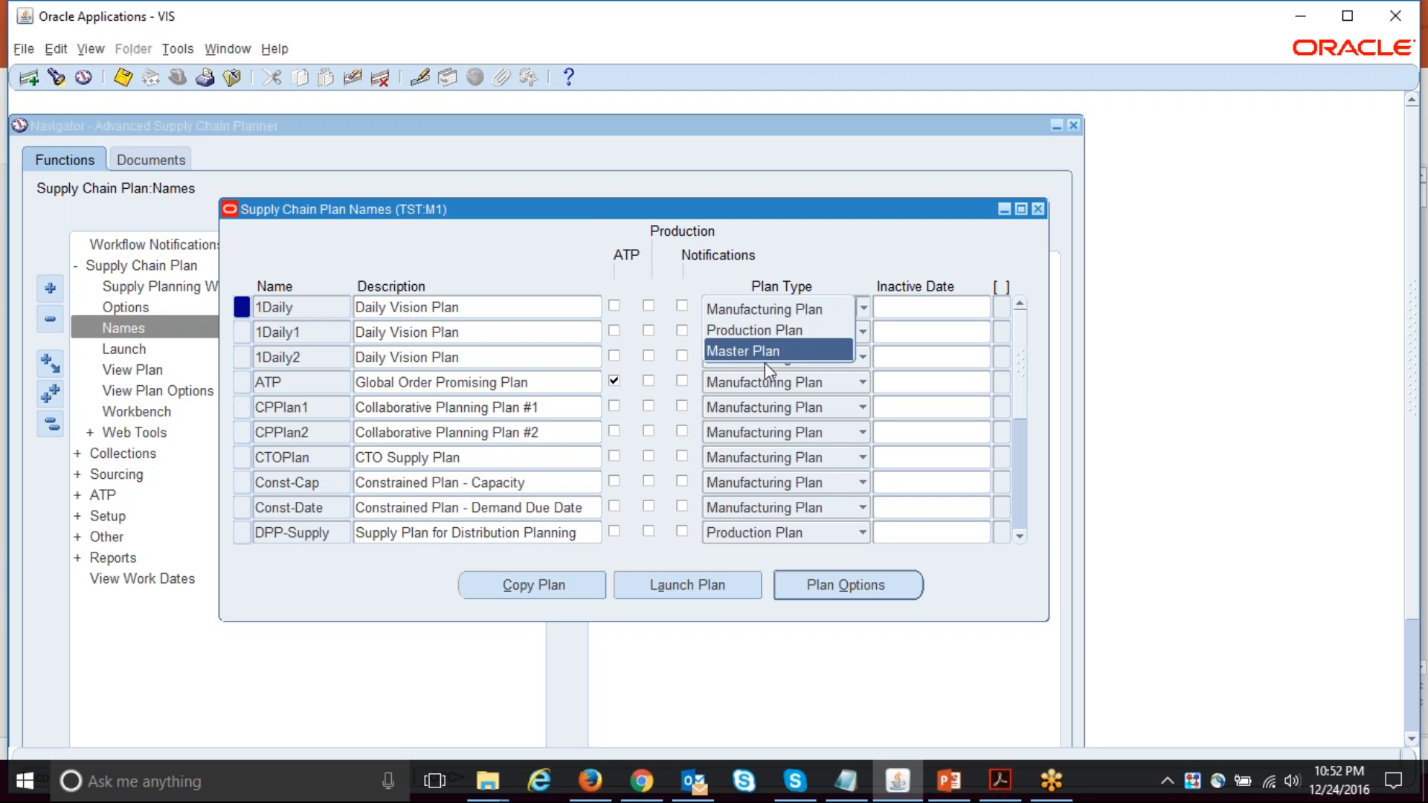
click(765, 311)
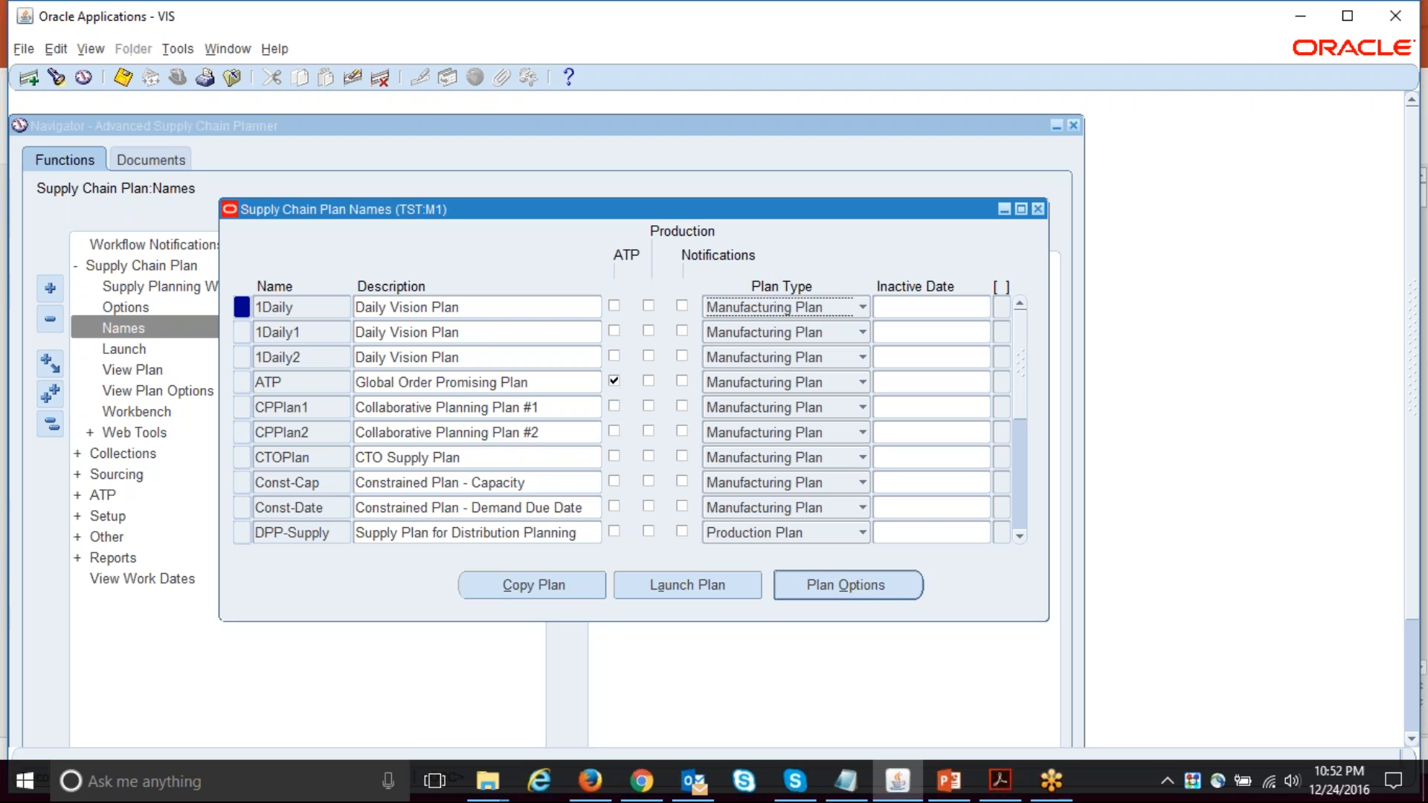
click(765, 307)
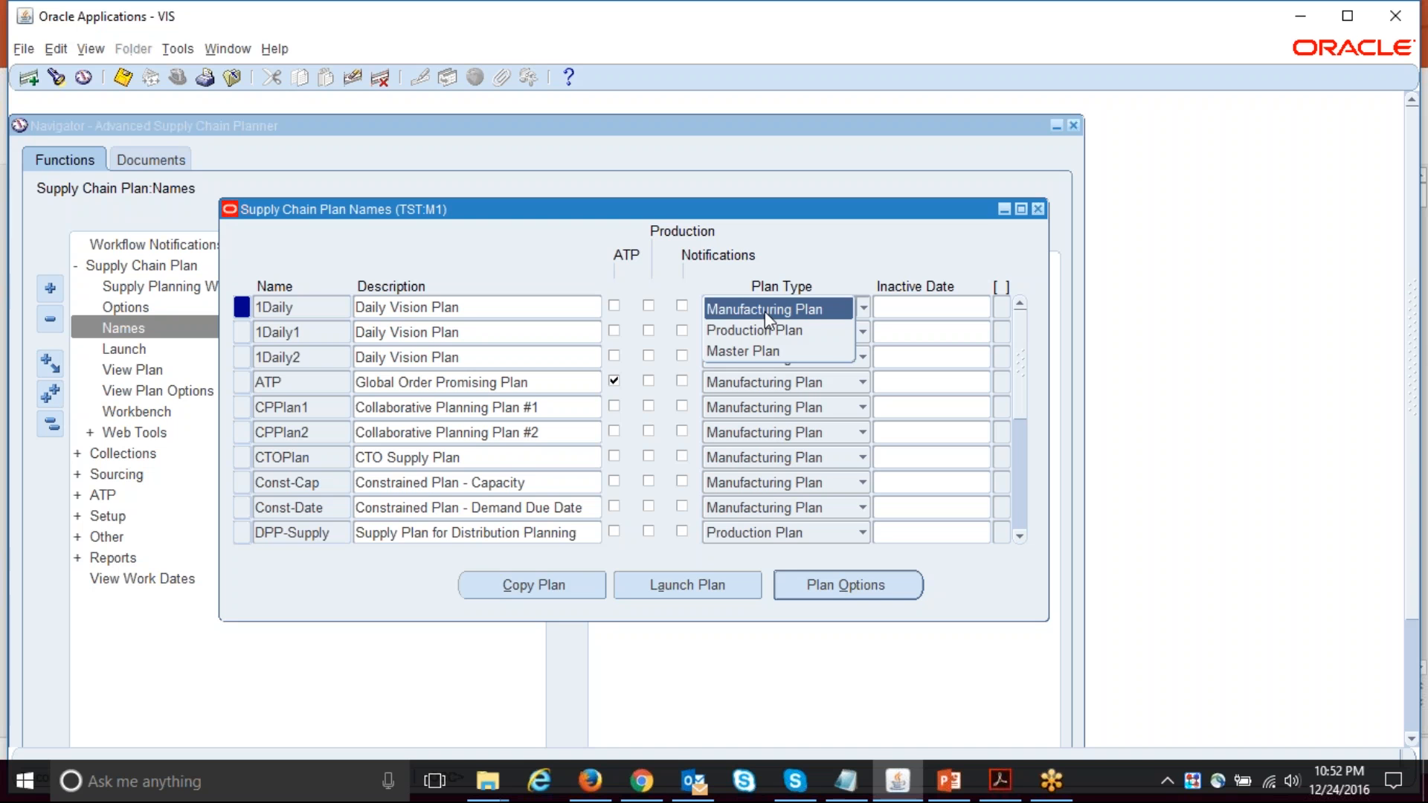
key(Escape)
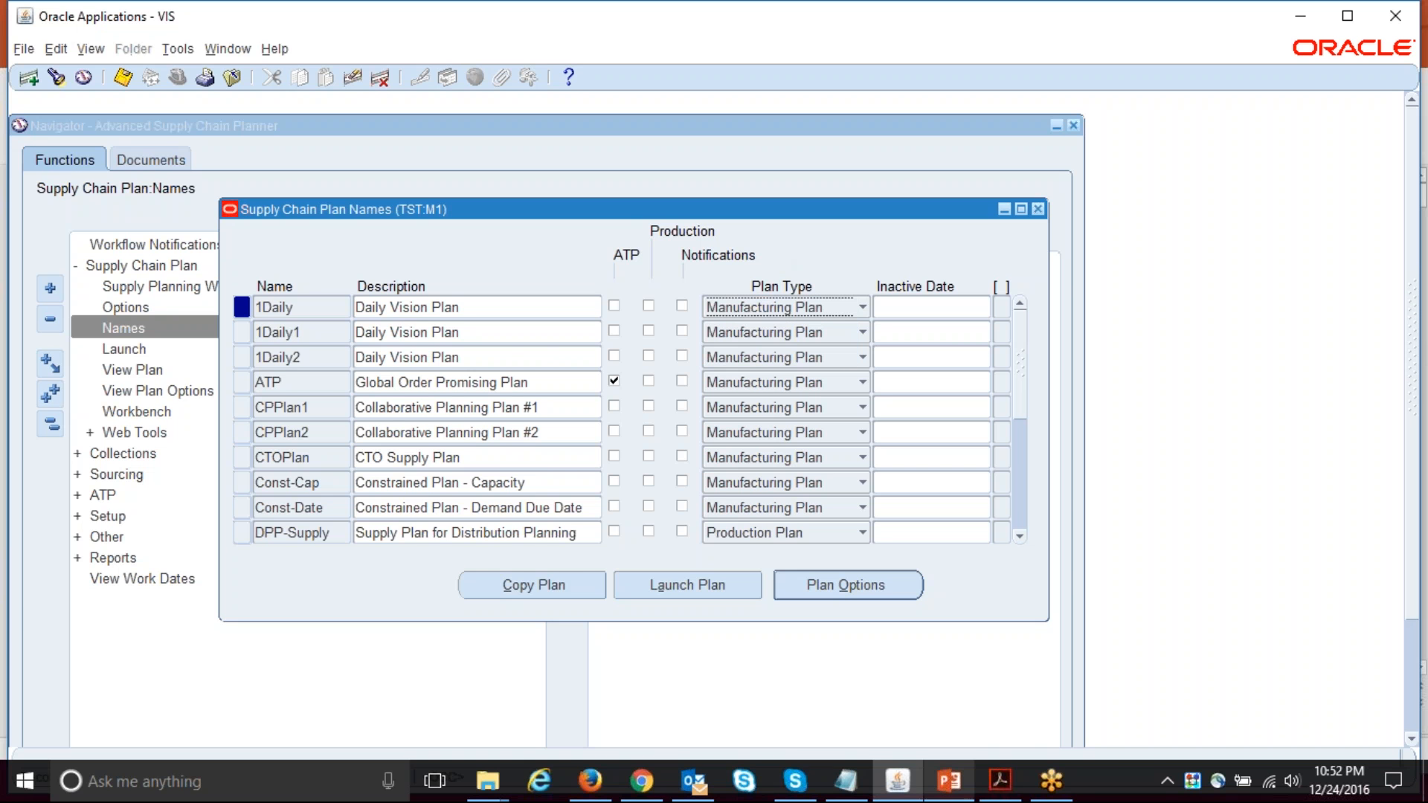
click(1001, 781)
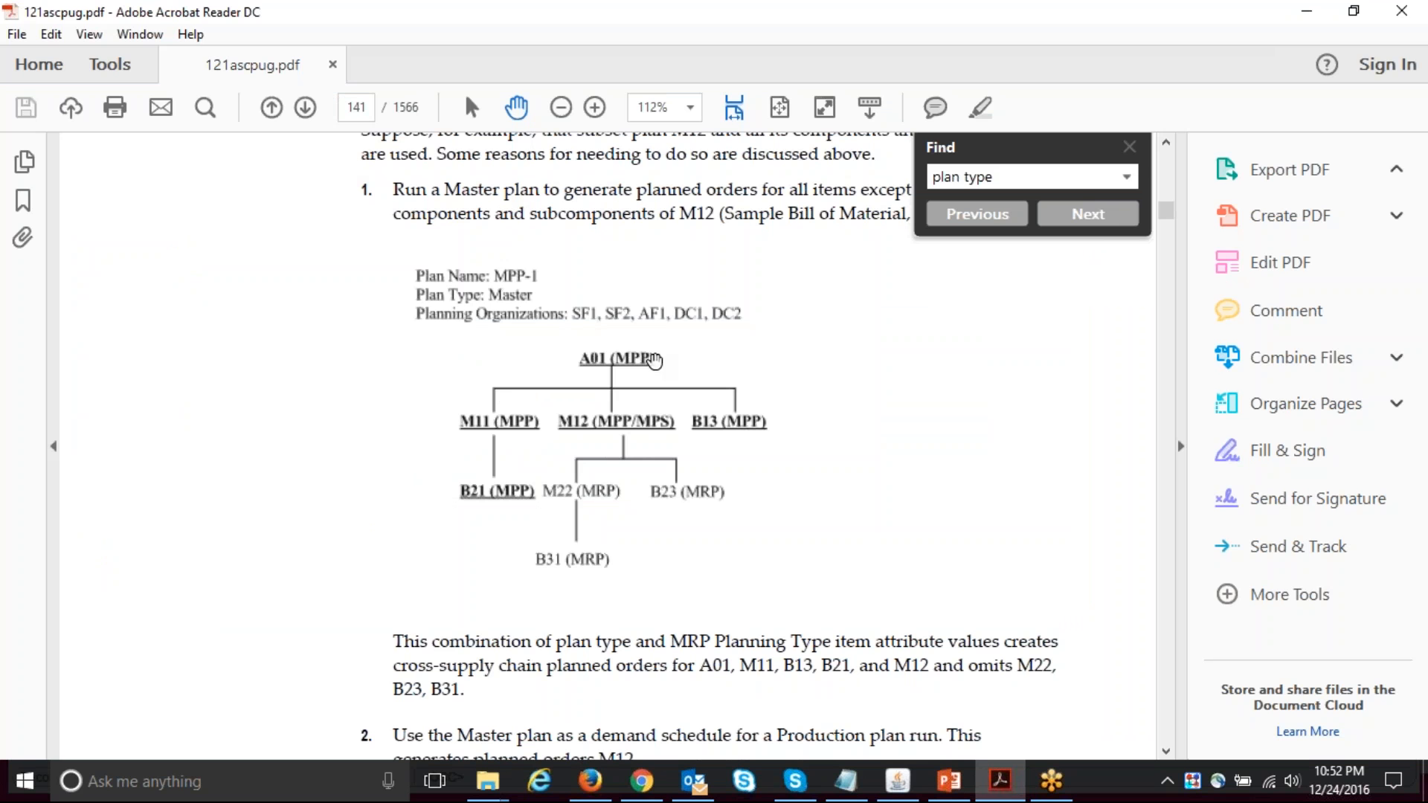
Read the Master plan example on page 141, then return to the Supply Chain Plan Names form.
key(alt)
key(Escape)
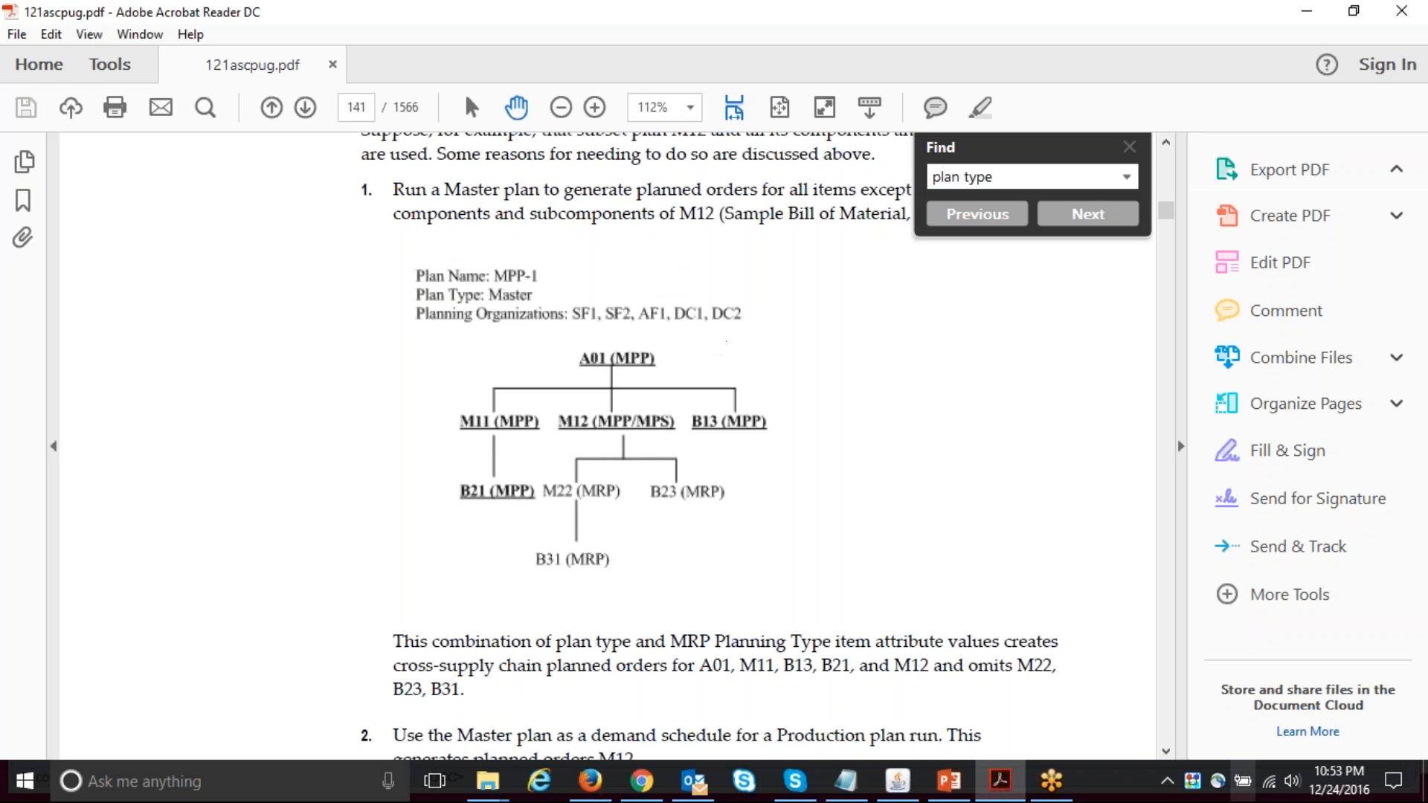
click(898, 781)
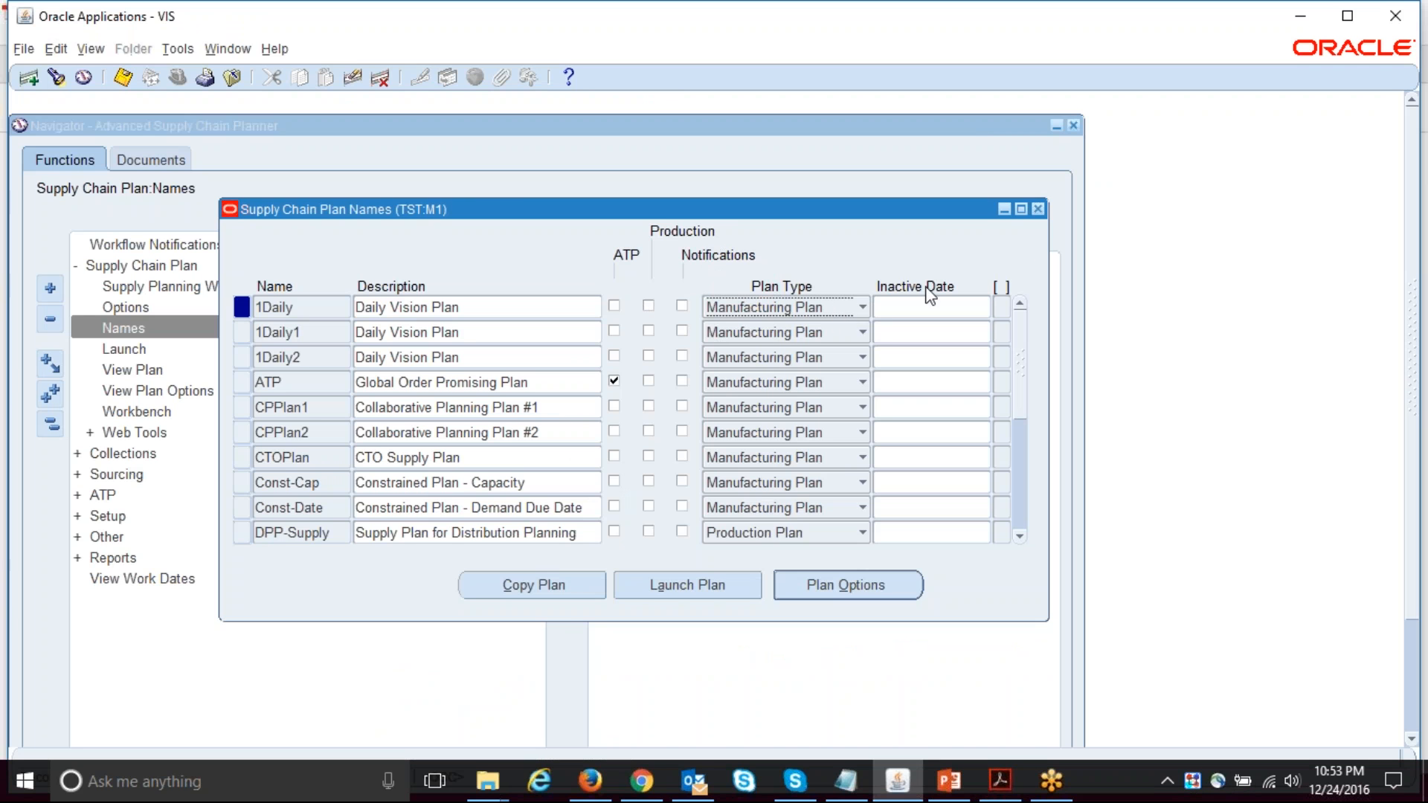
Close the plan names form and narrow the responsibility list to names starting with In.
click(1038, 208)
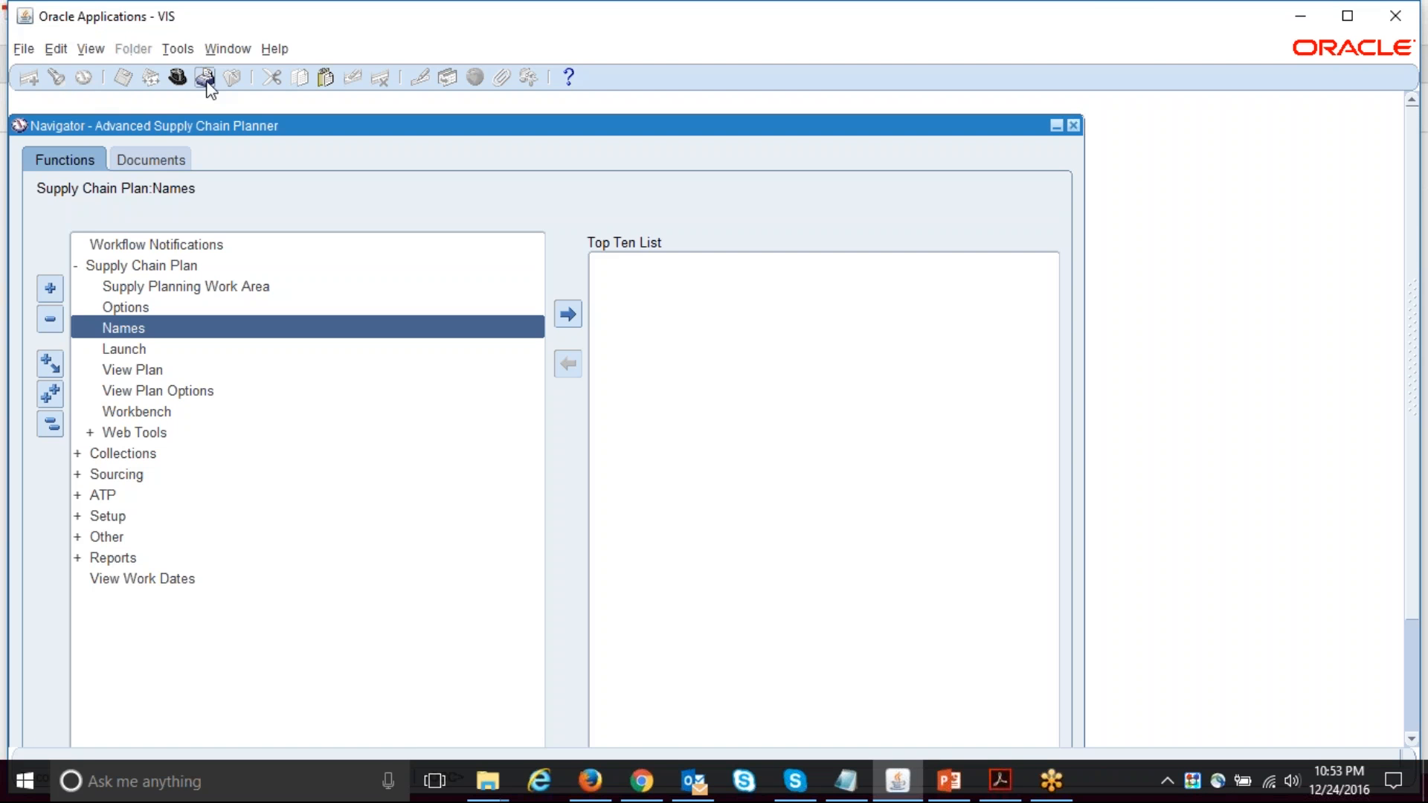
click(178, 76)
text(in%)
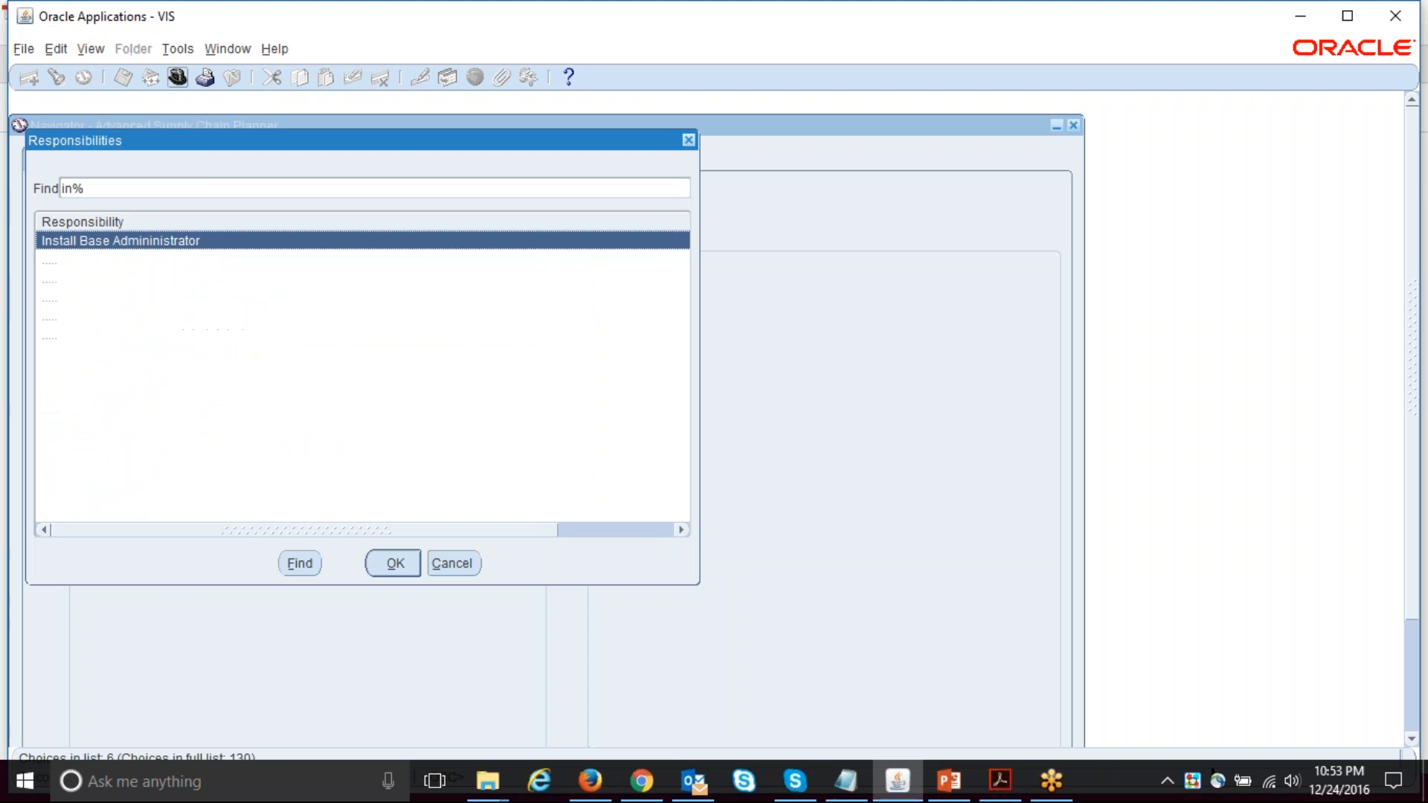
key(Down)
key(Down)
key(Down)
key(Down)
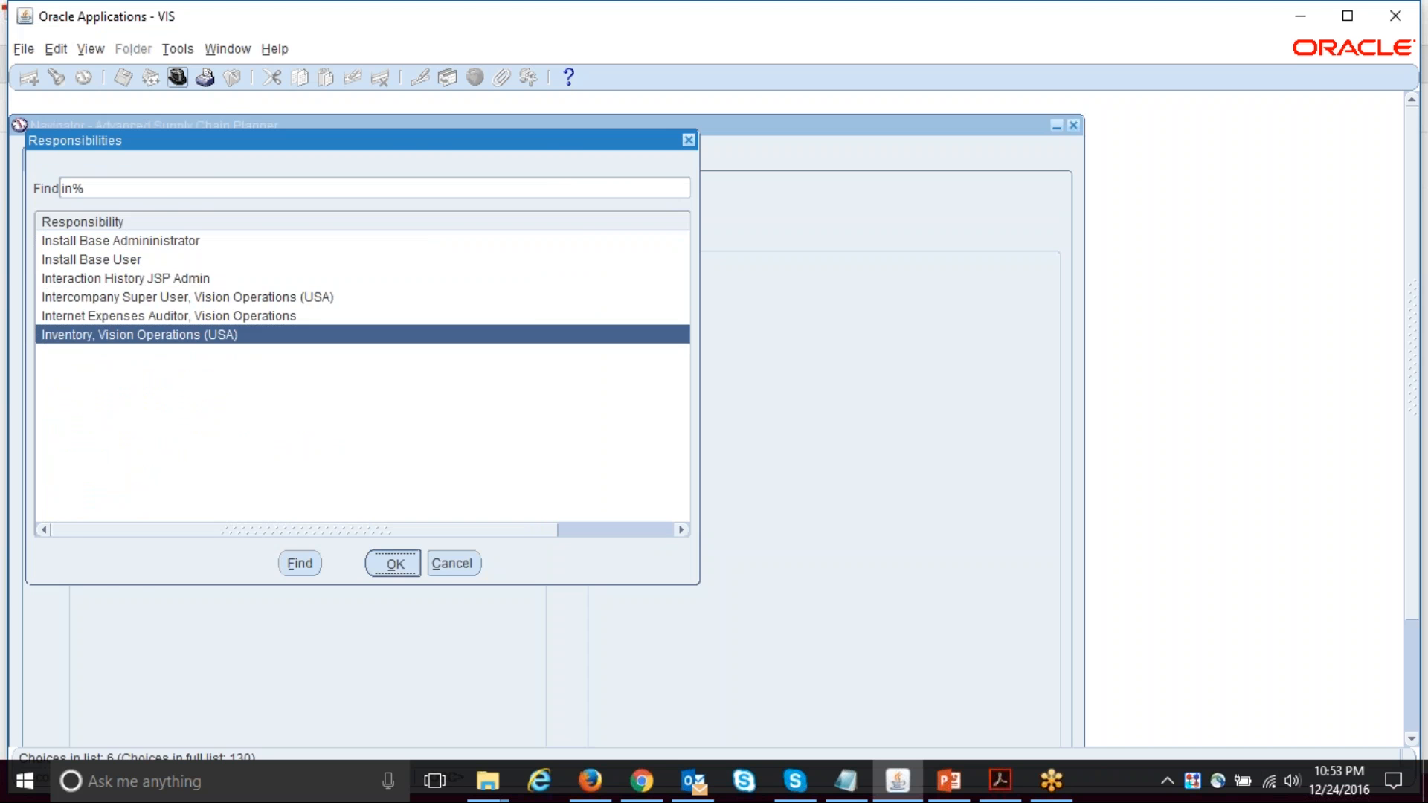
Switch to Inventory, Vision Operations (USA) and open Master Items for organization V1.
key(Return)
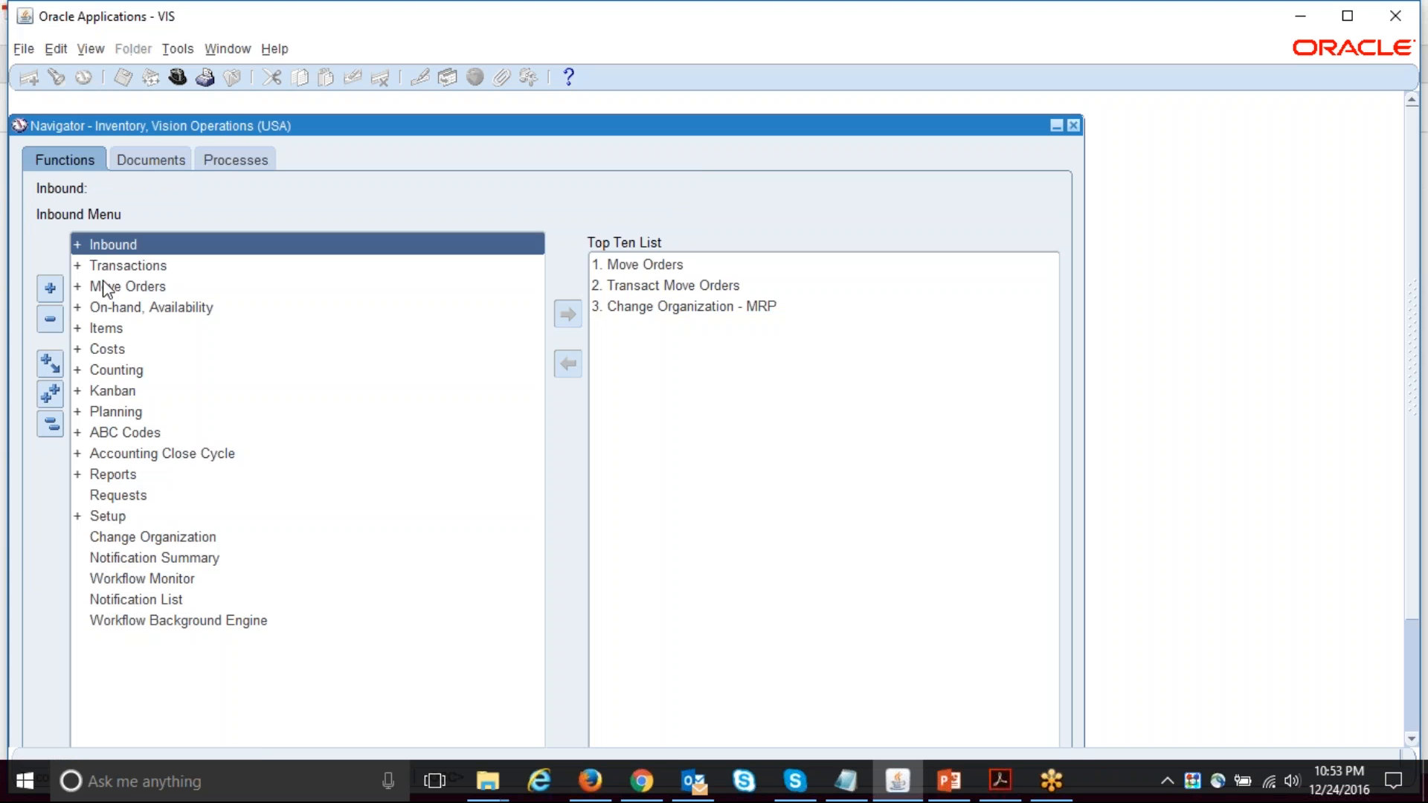
double_click(110, 328)
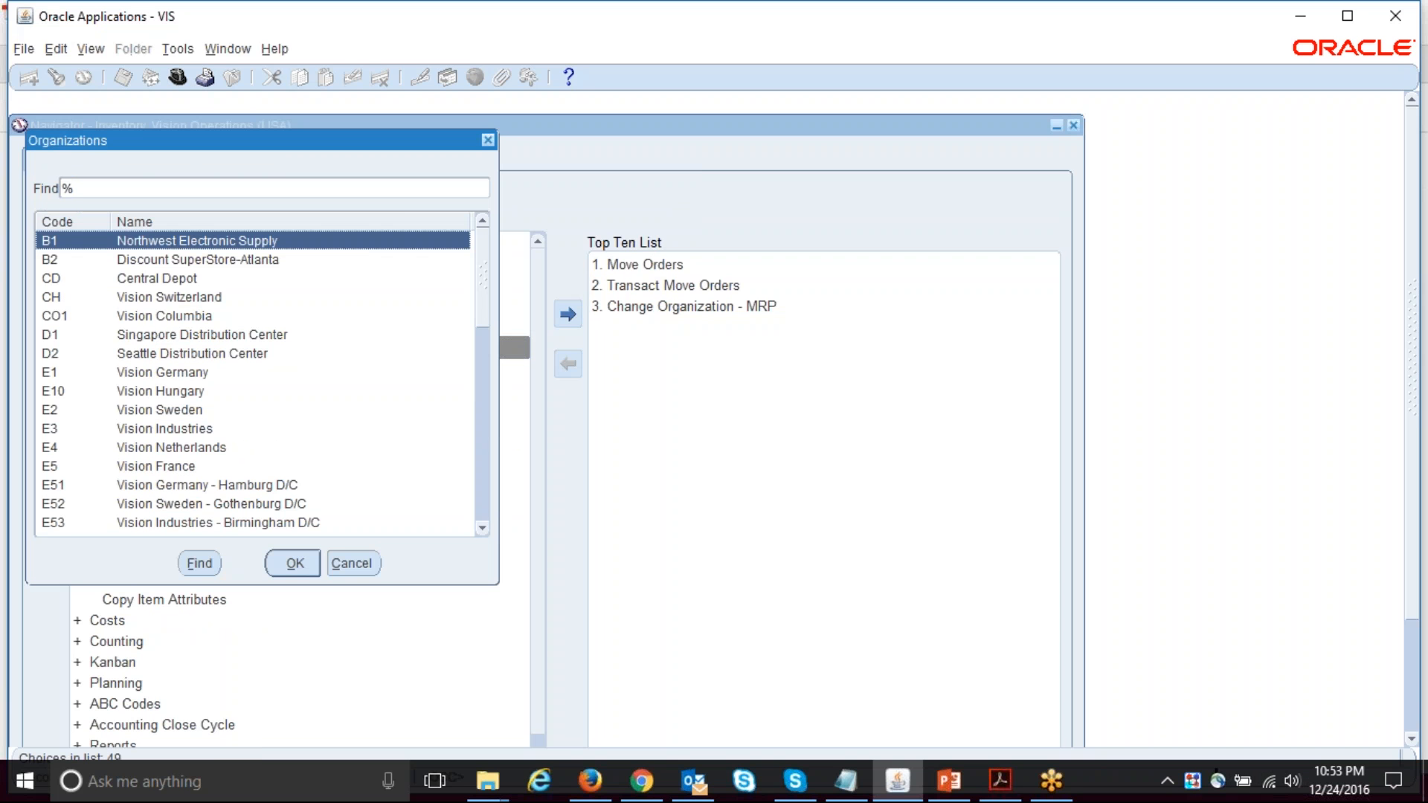
text(m)
key(Return)
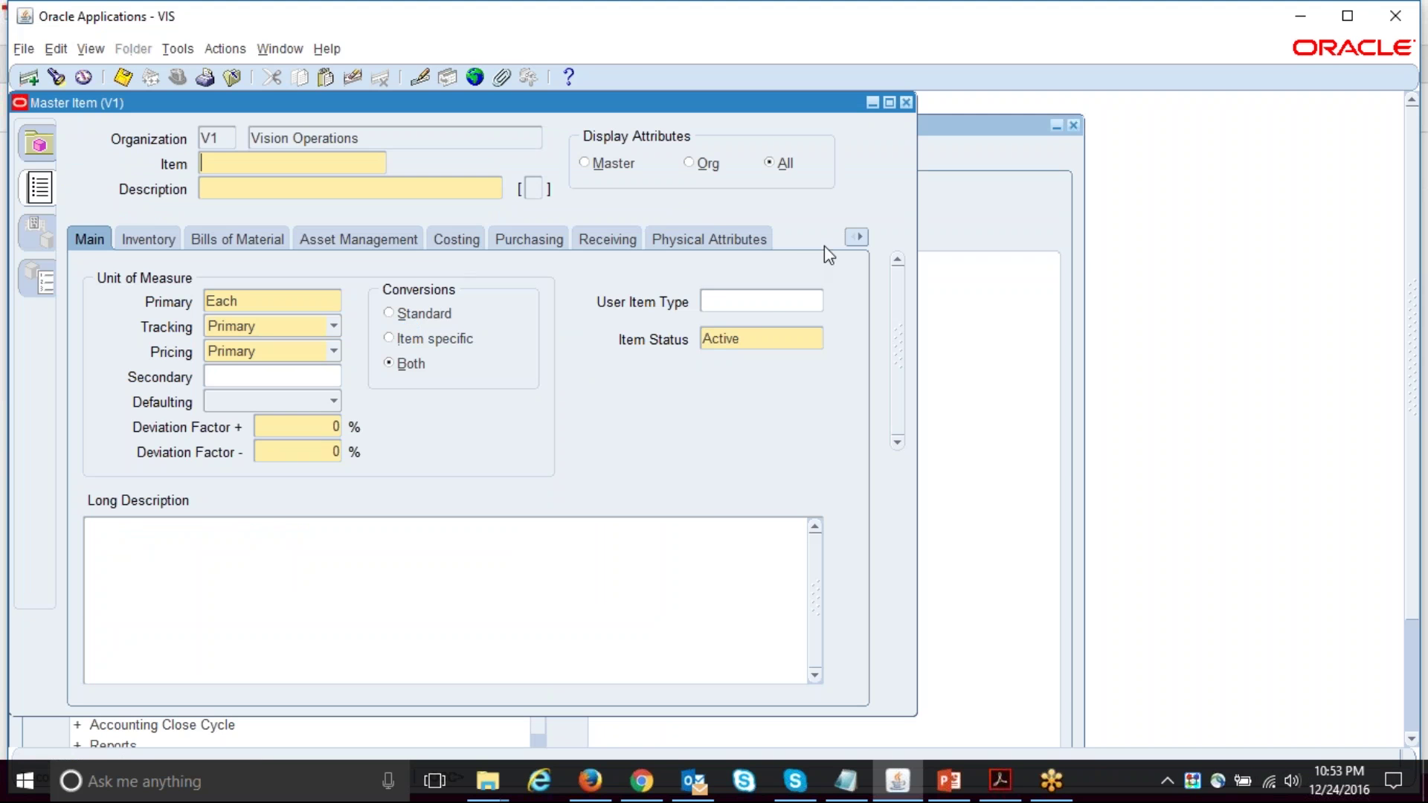
Show the MPS/MRP Planning attributes and review the planning methods, keeping Not planned.
click(857, 238)
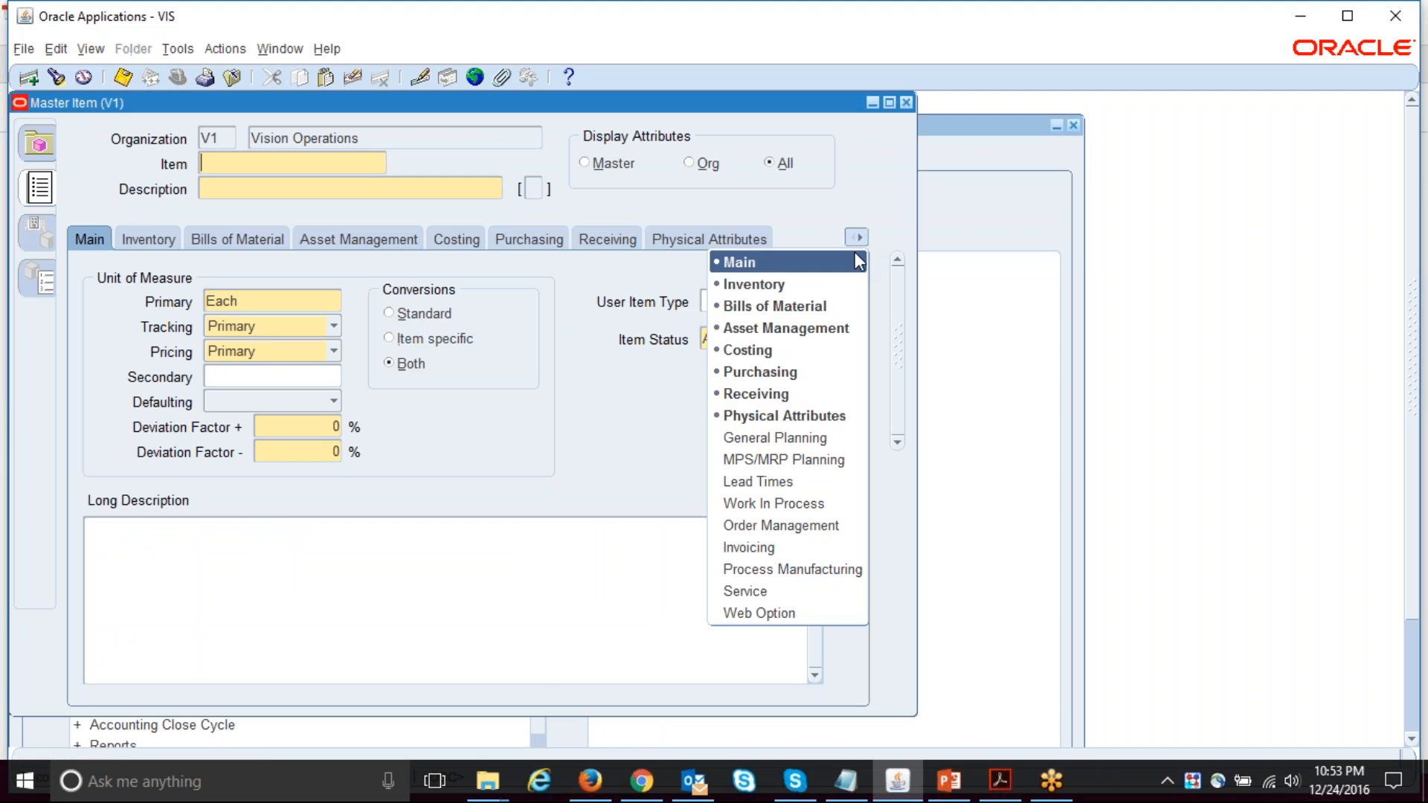
click(784, 460)
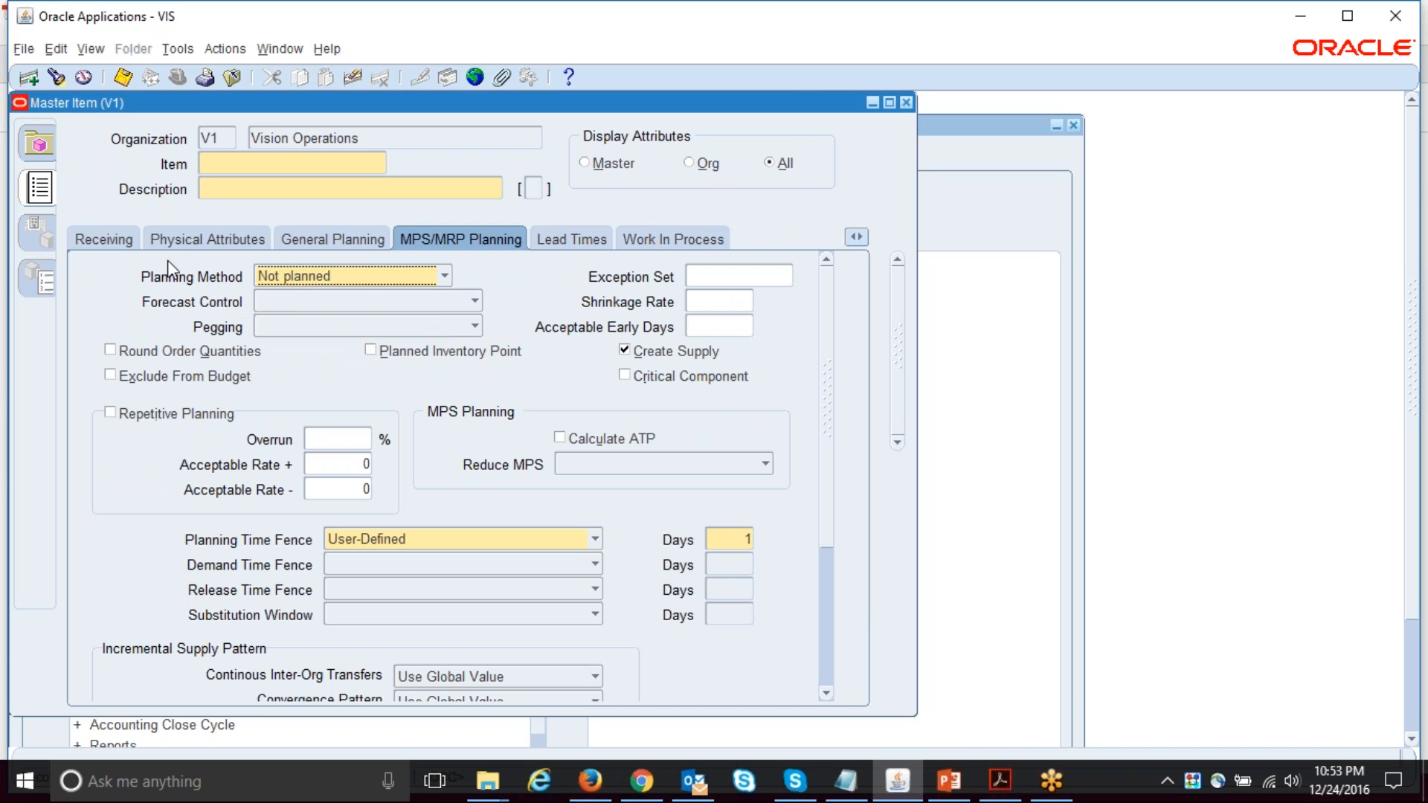
click(324, 279)
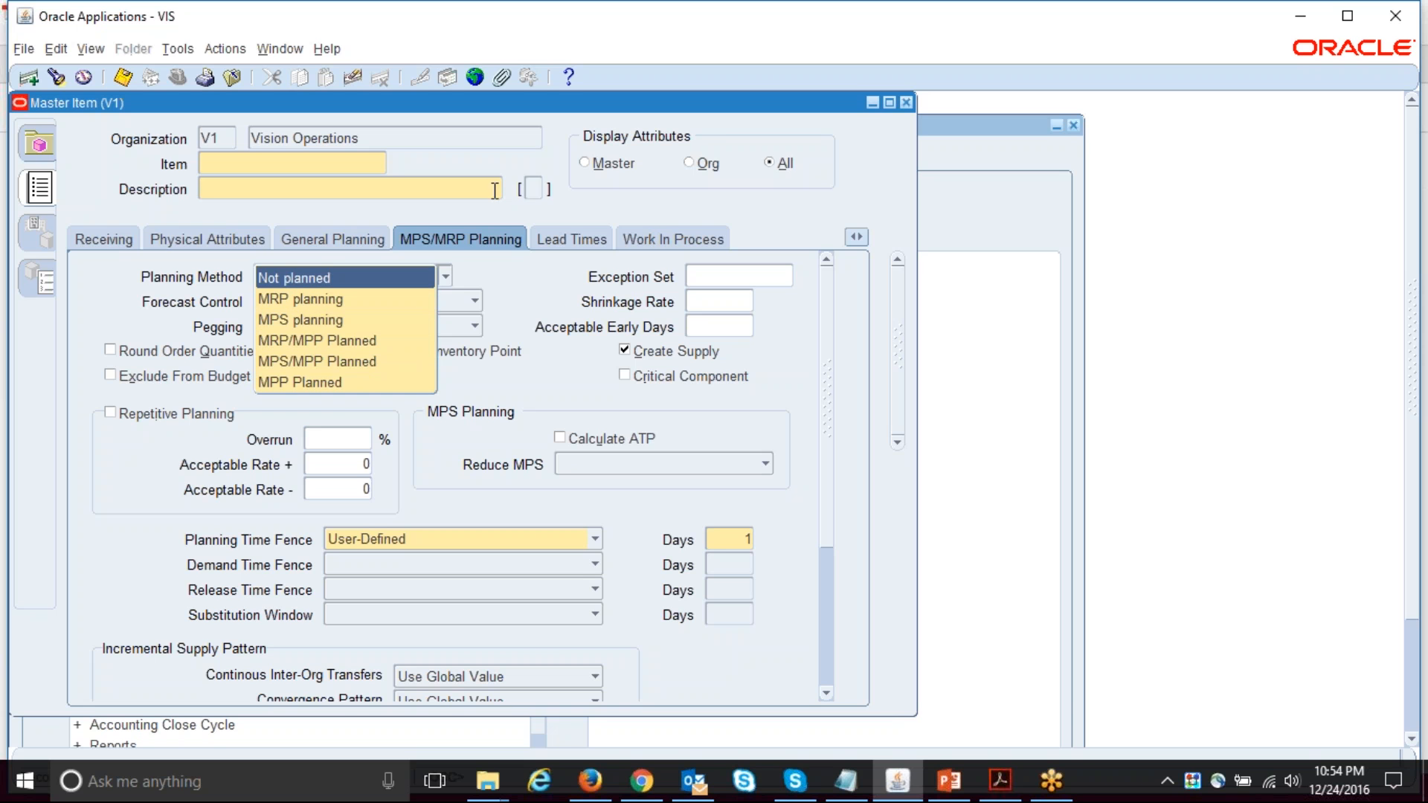
click(622, 213)
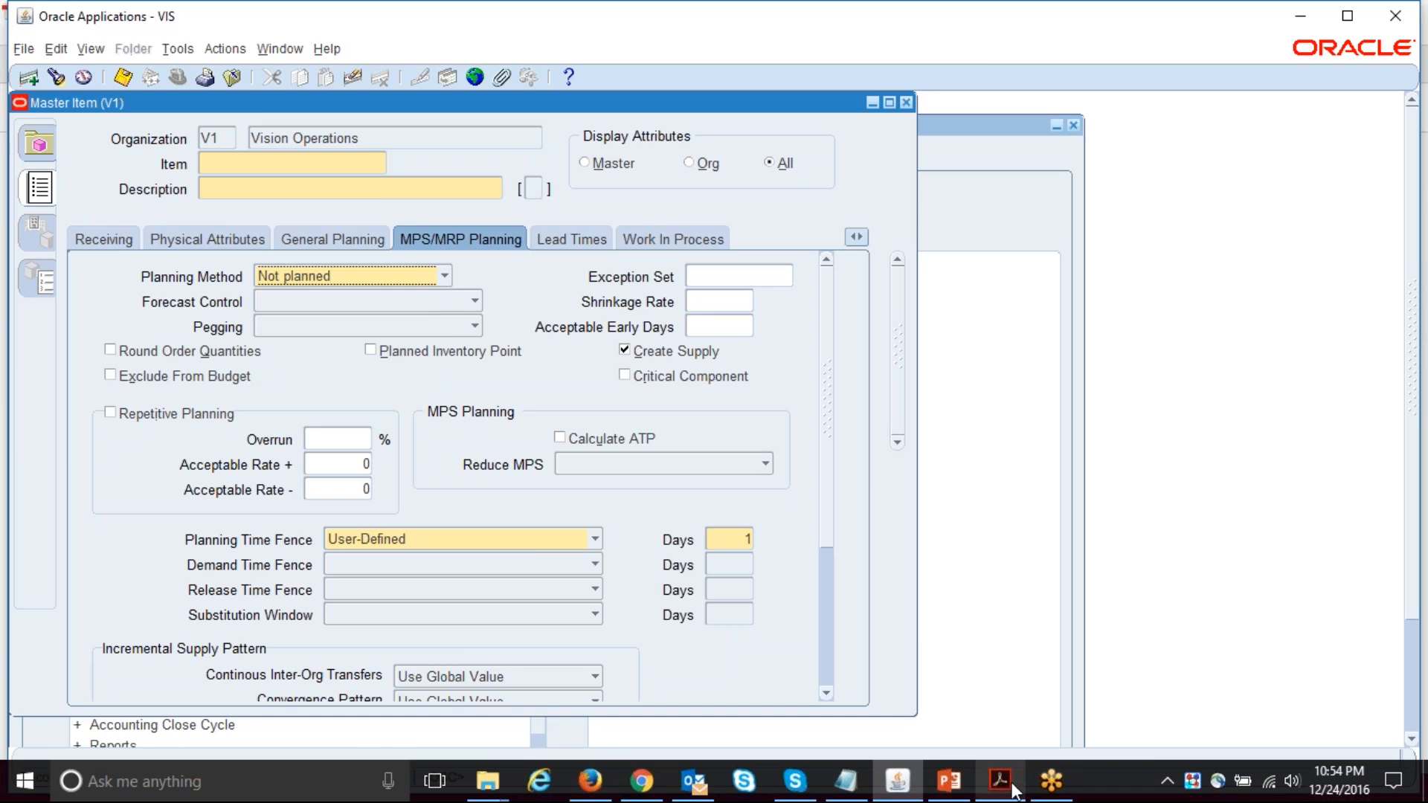
Switch to 121ascpug.pdf at the Master plan example with its MPP/MRP item tree.
click(1000, 781)
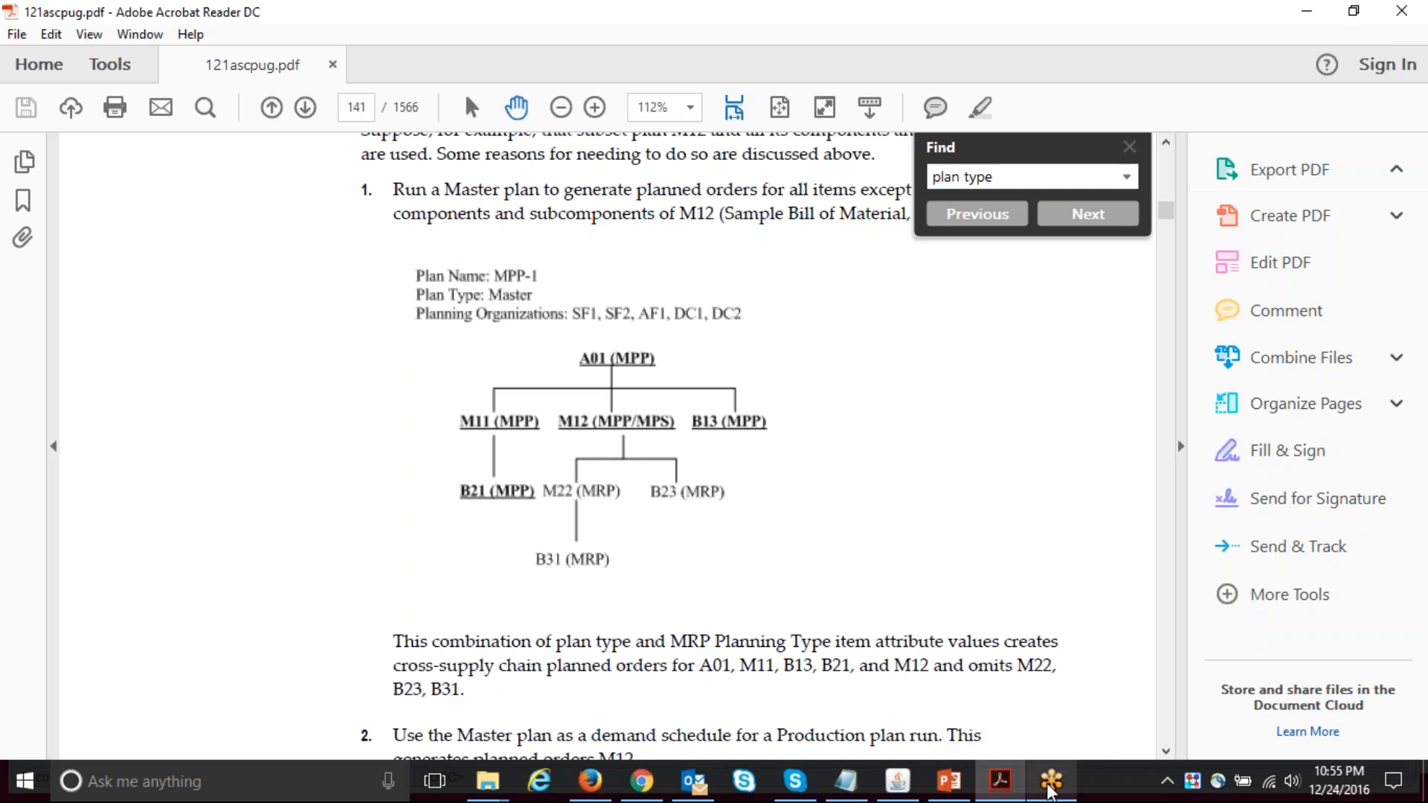
Close the Master Item form and switch to the Advanced Supply Chain Planner responsibility.
click(899, 781)
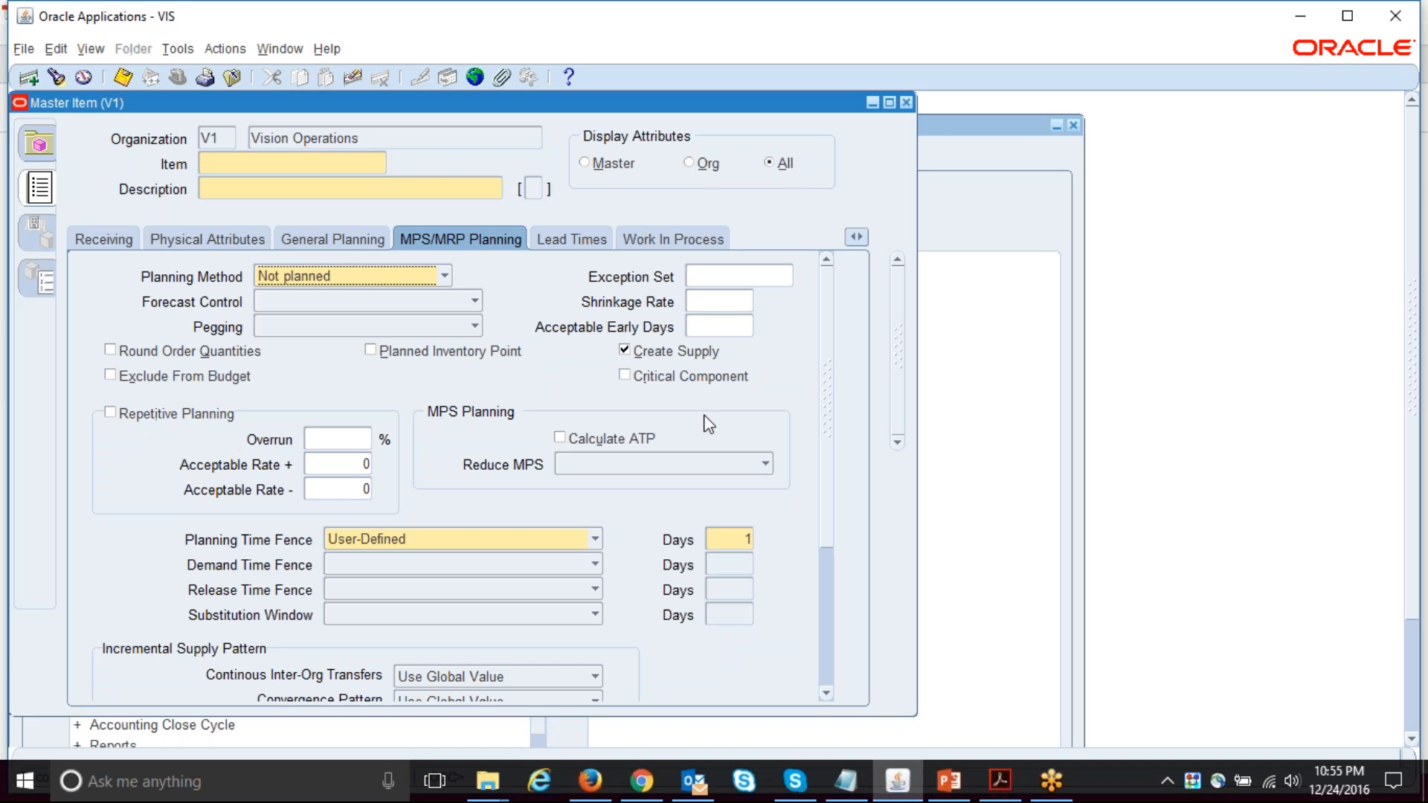
key(F4)
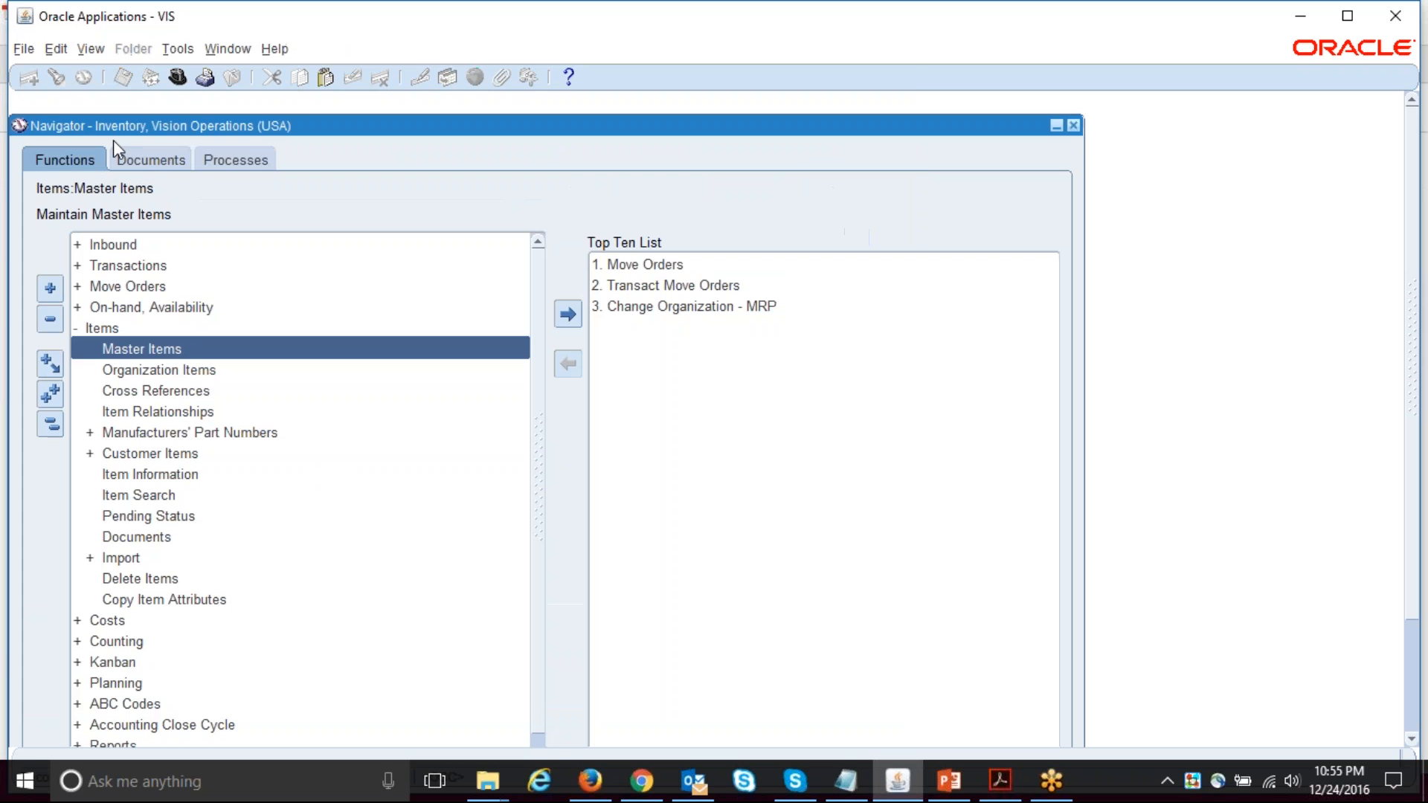
click(179, 77)
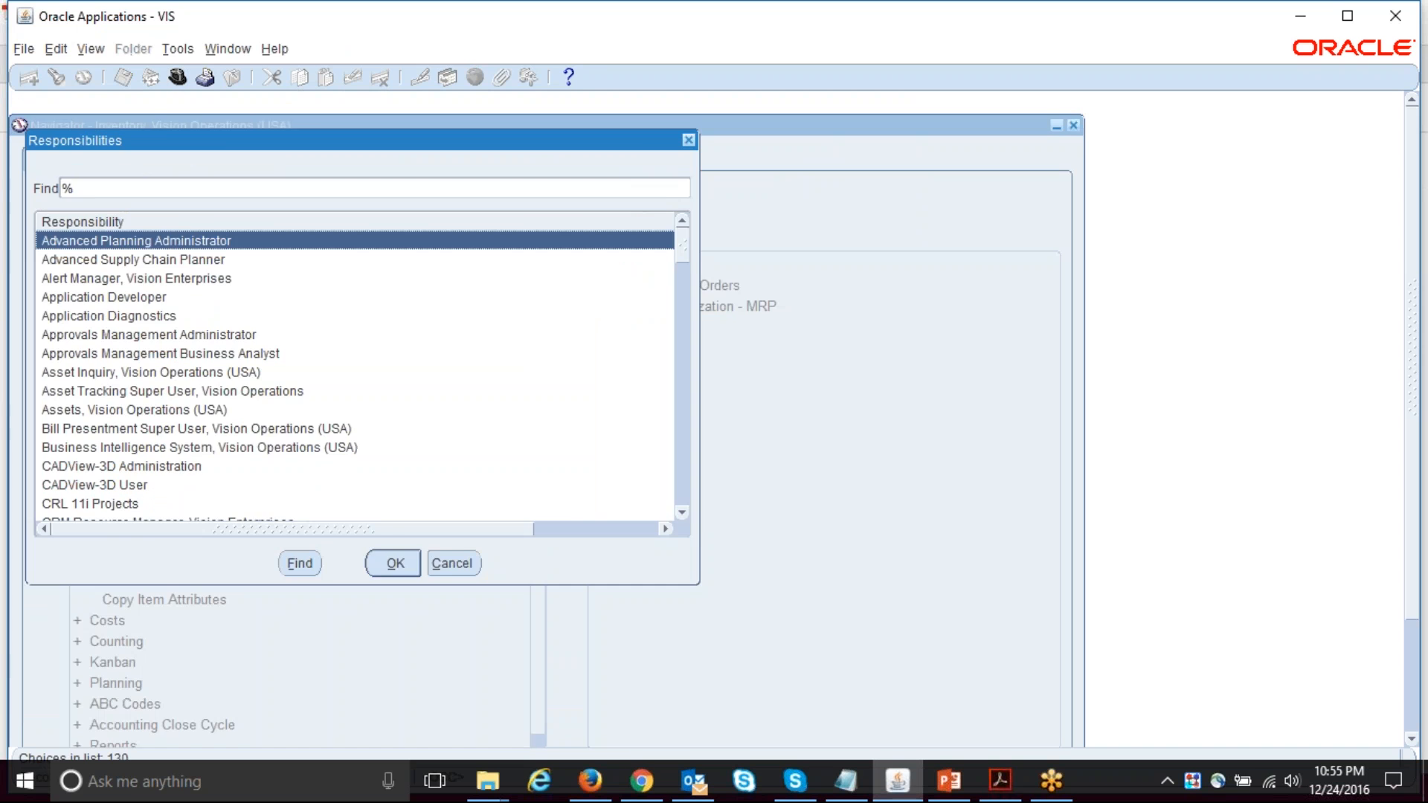
click(132, 259)
click(395, 564)
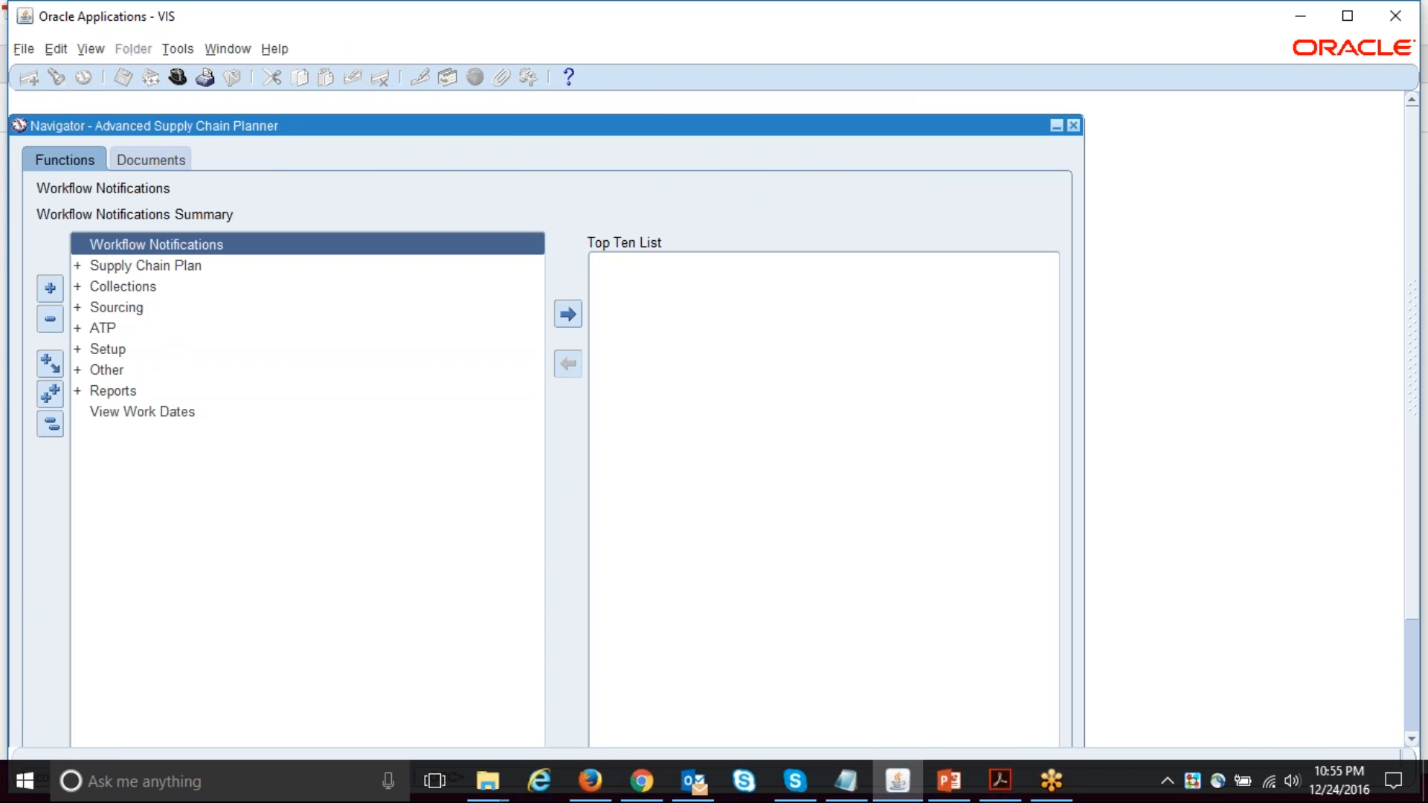
Expand Supply Chain Plan and open the Names form from the navigator.
key(Down)
key(Right)
key(Down)
key(Down)
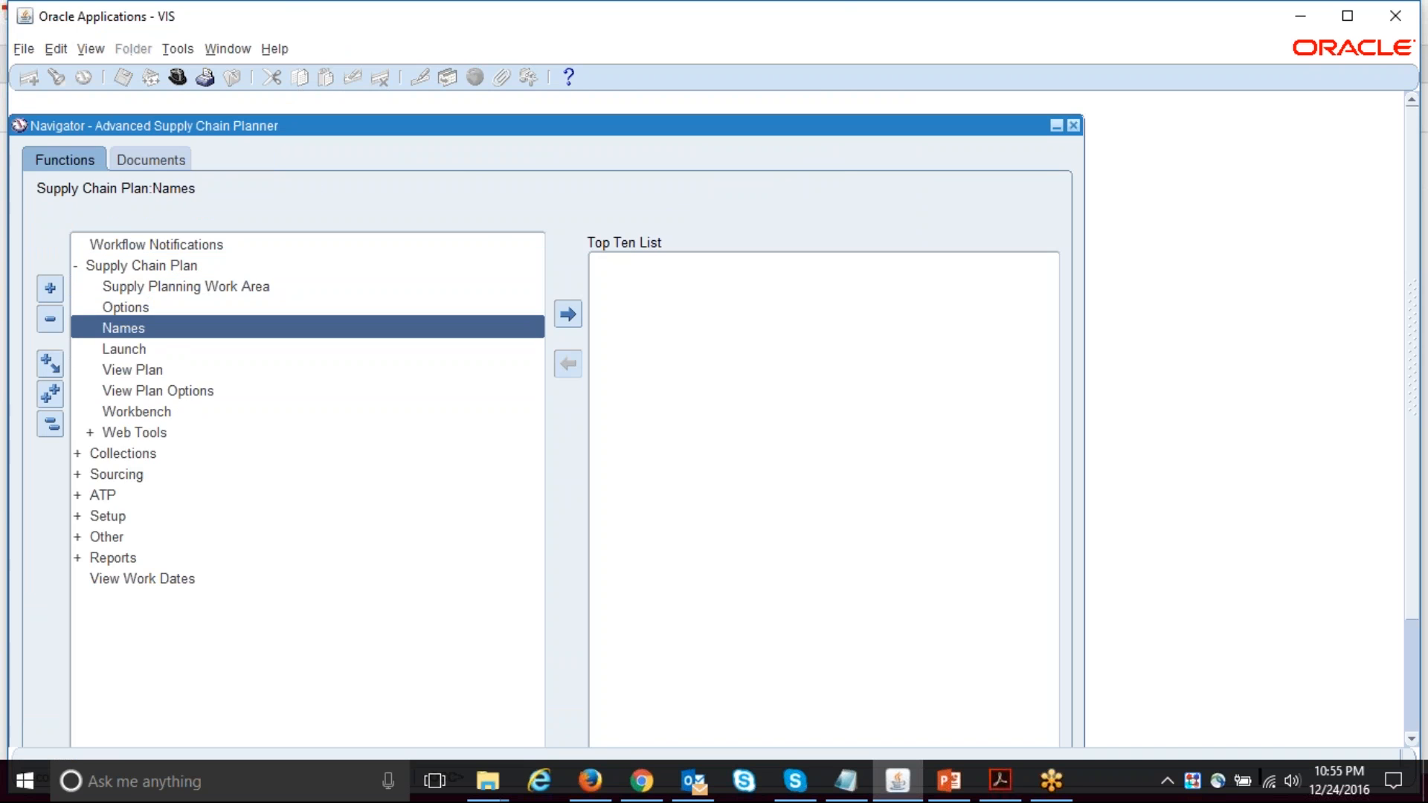
key(Return)
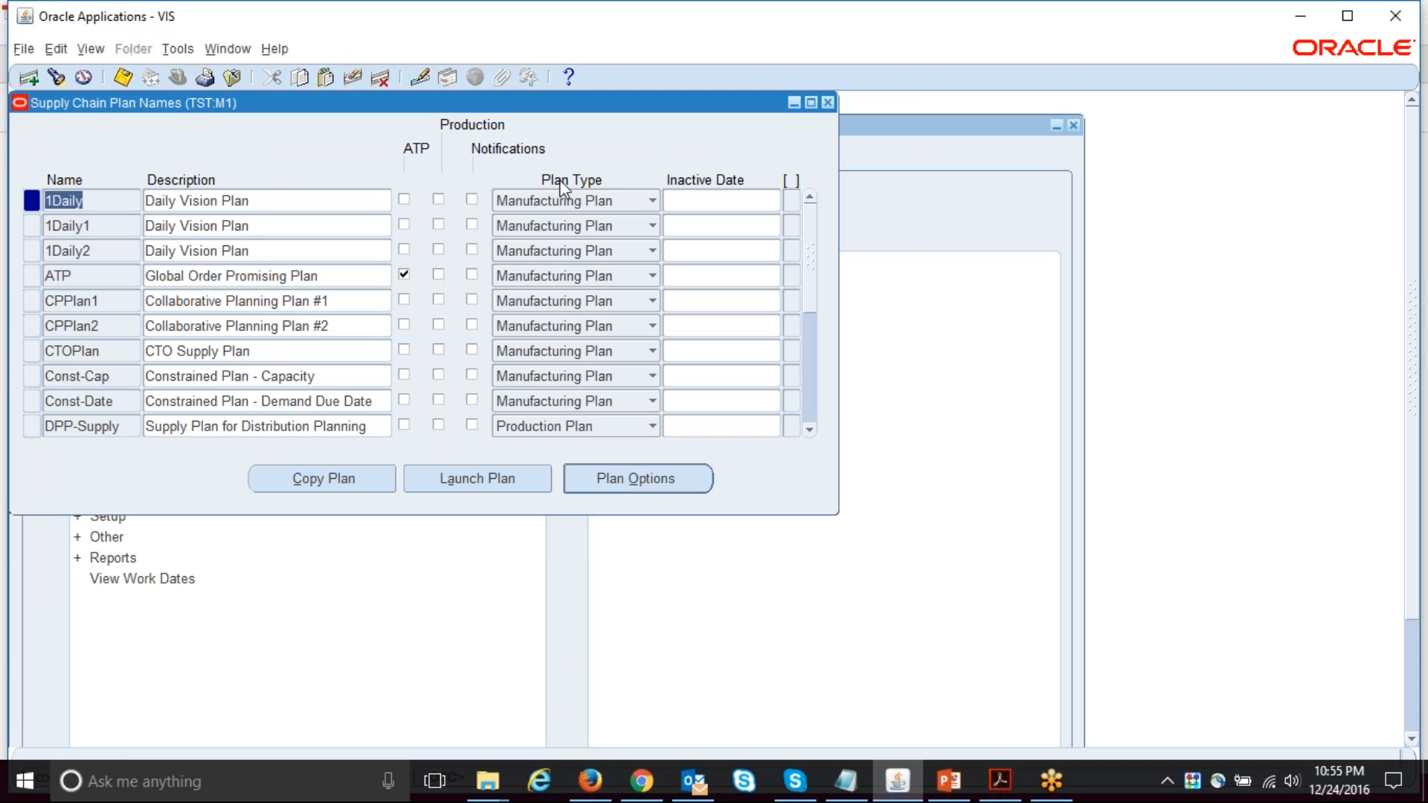
click(590, 203)
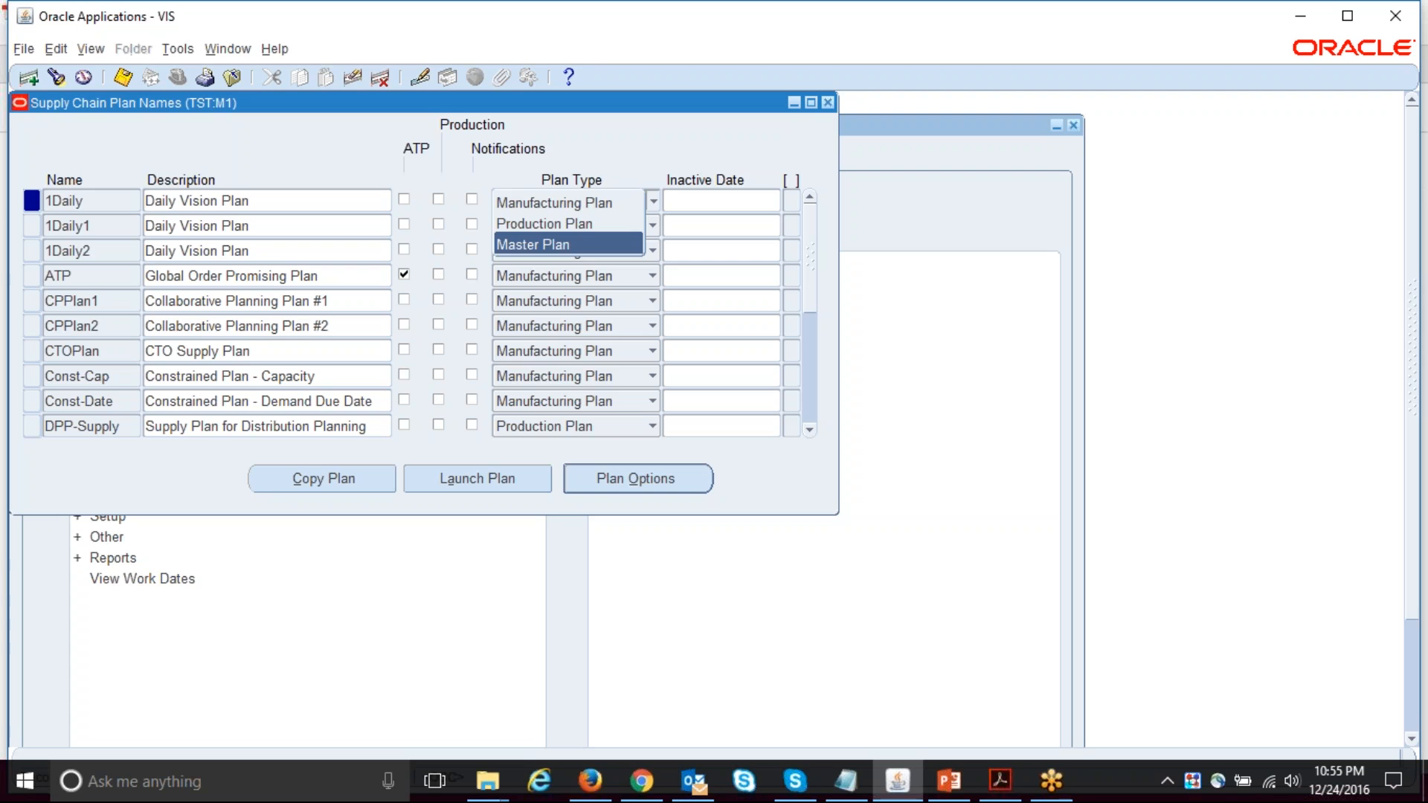
key(Escape)
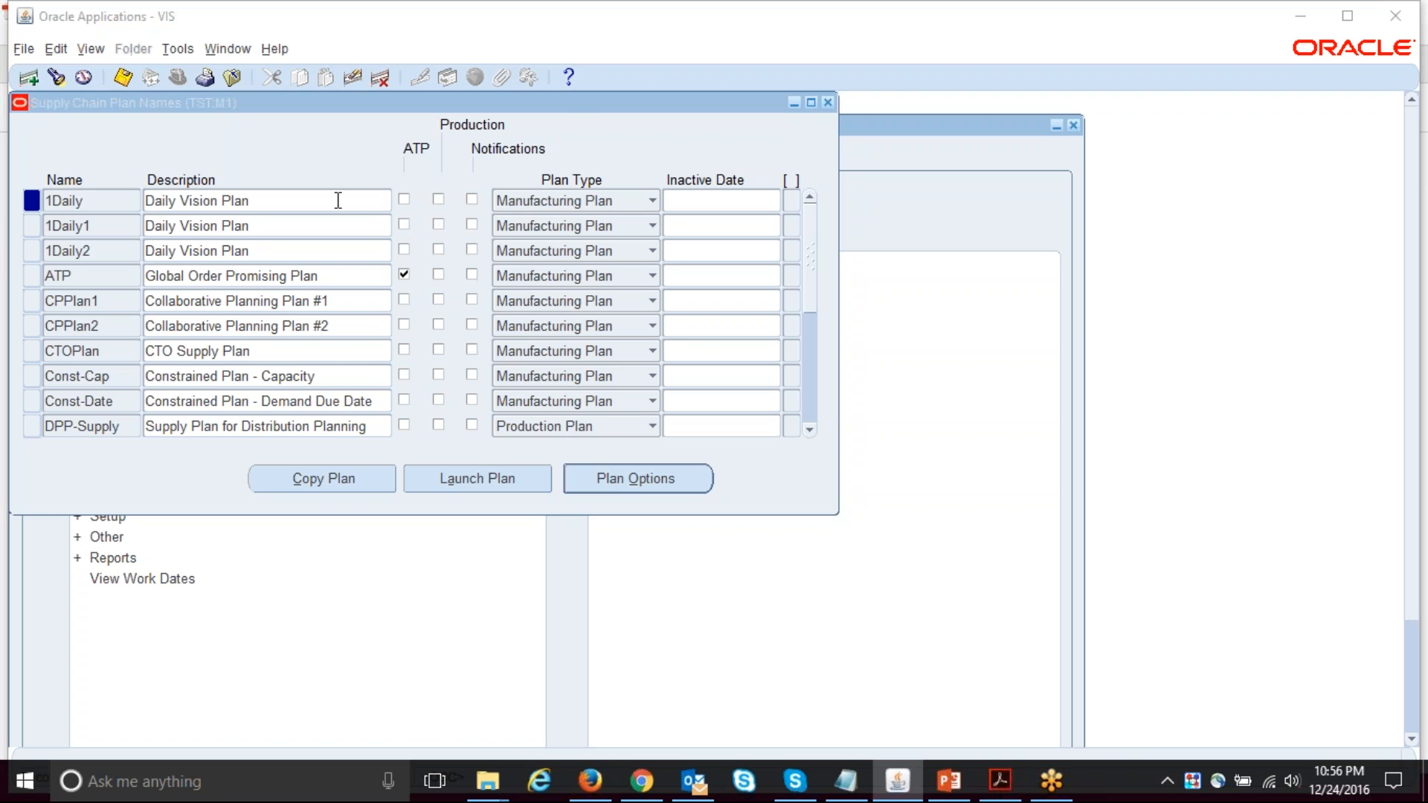
Return to the guide's Master plan example, dismissing Oracle's FRM-92102 network error on the way.
click(1000, 779)
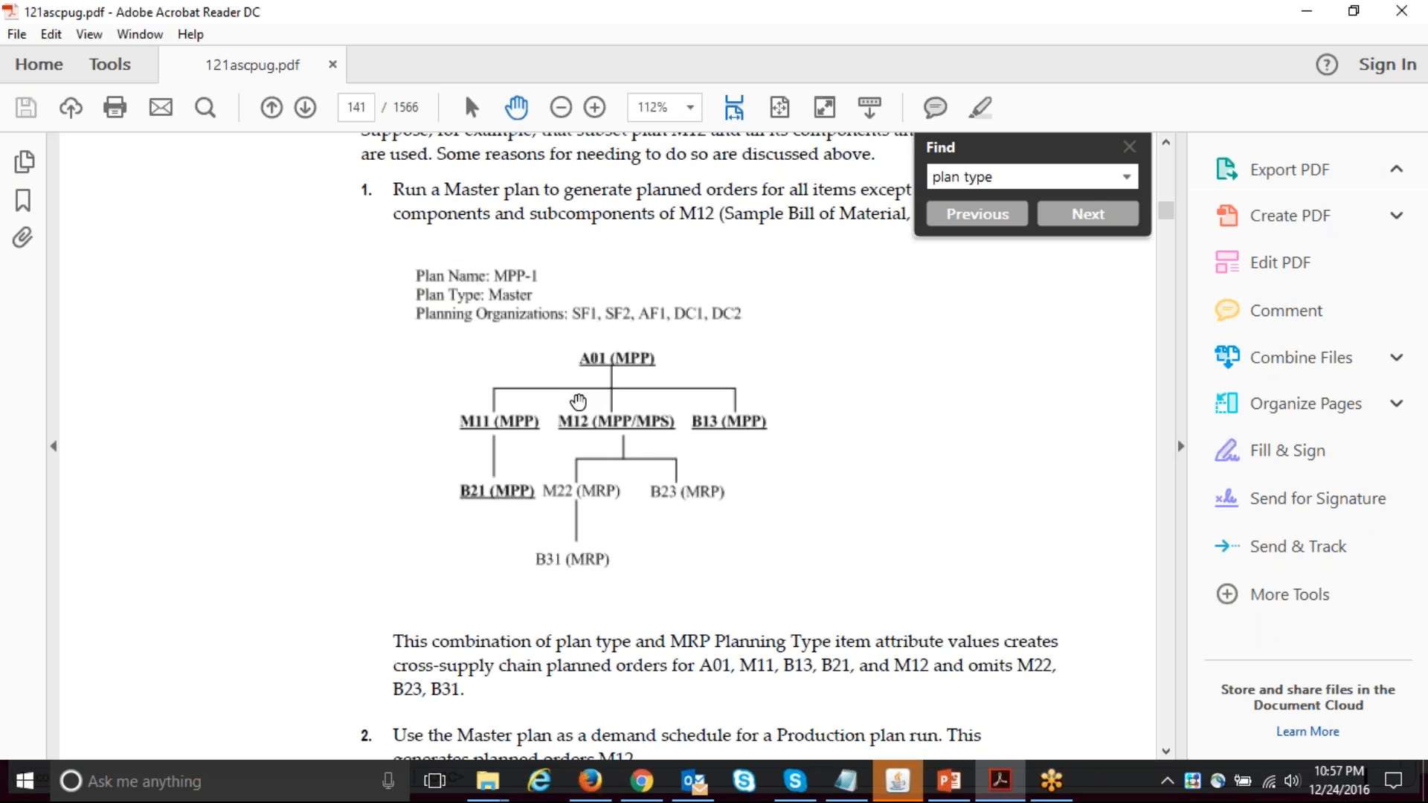
click(897, 775)
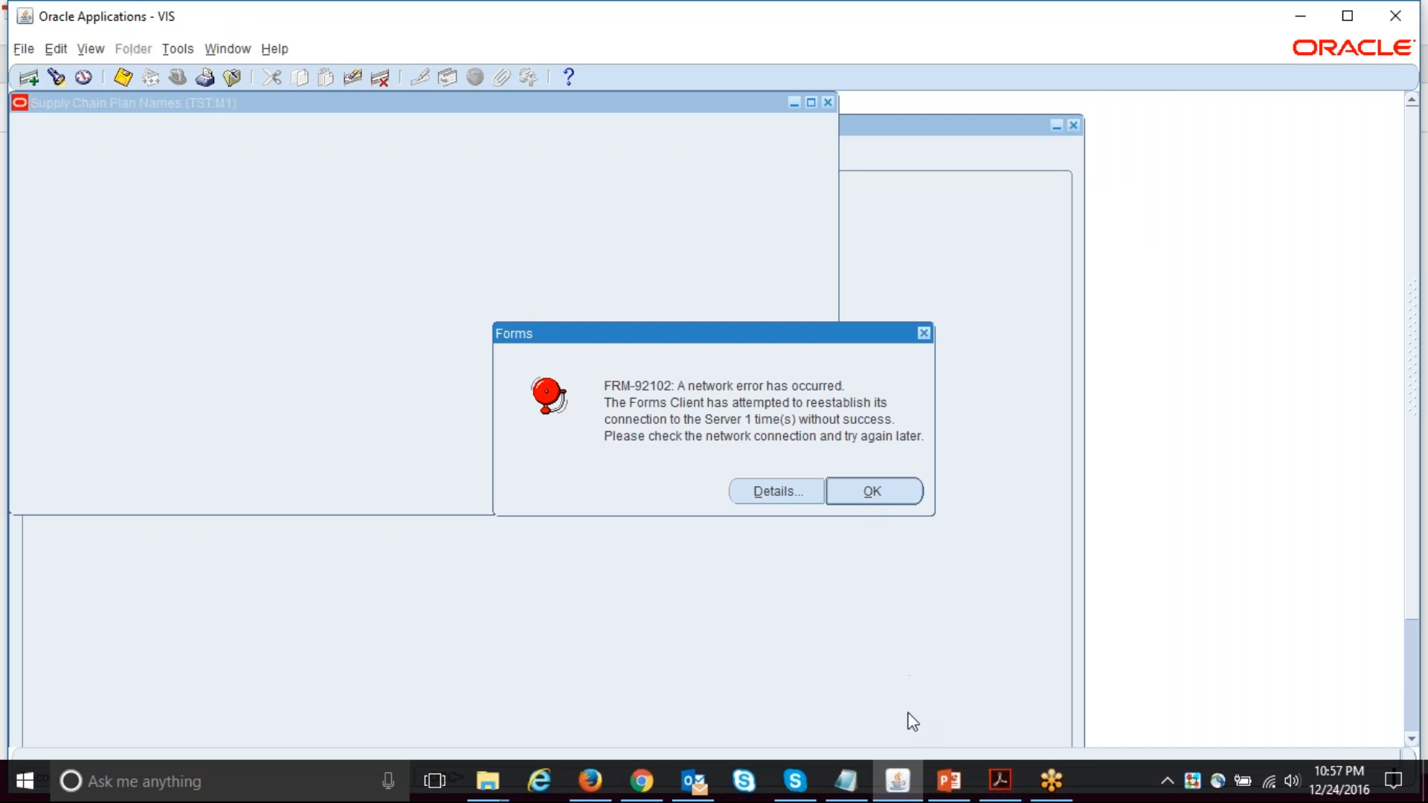
click(911, 779)
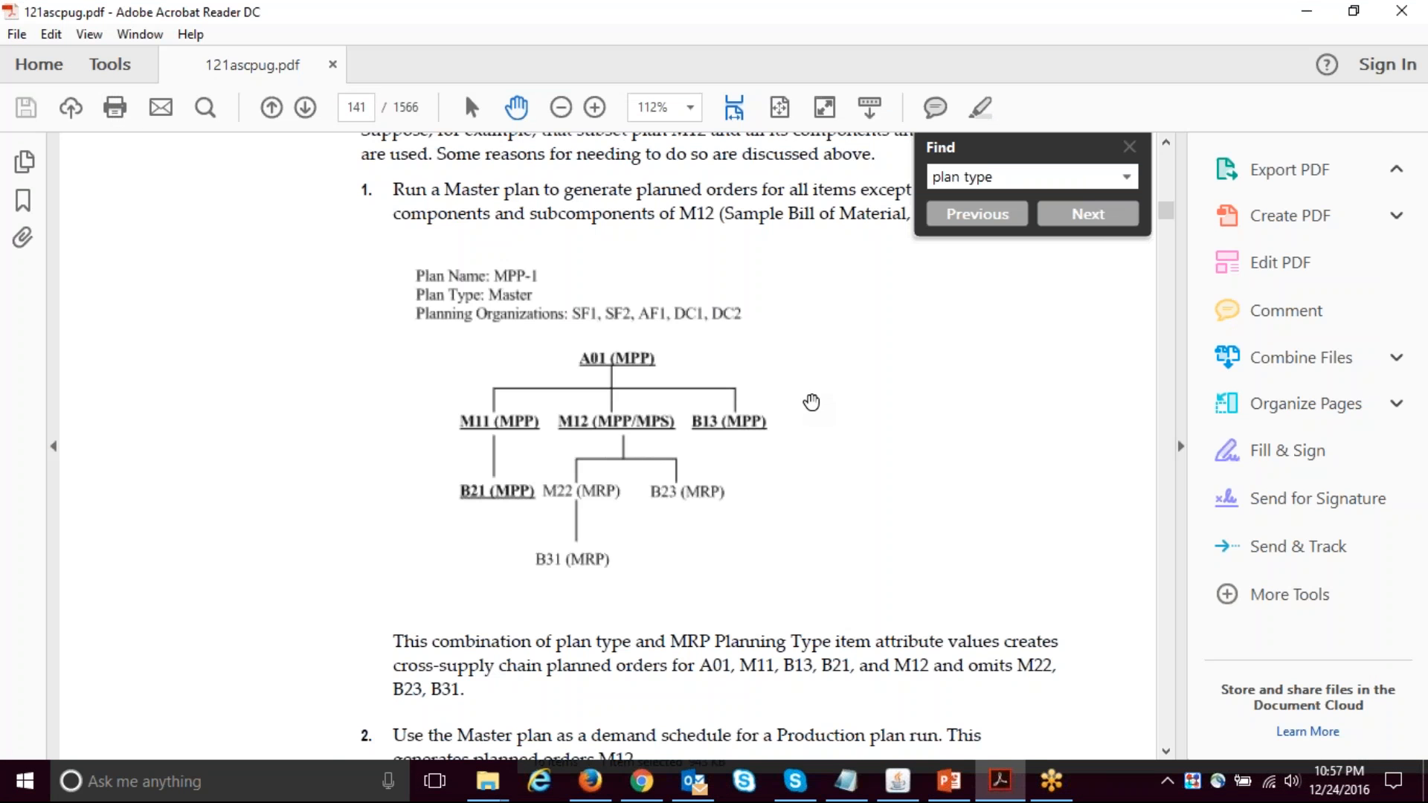